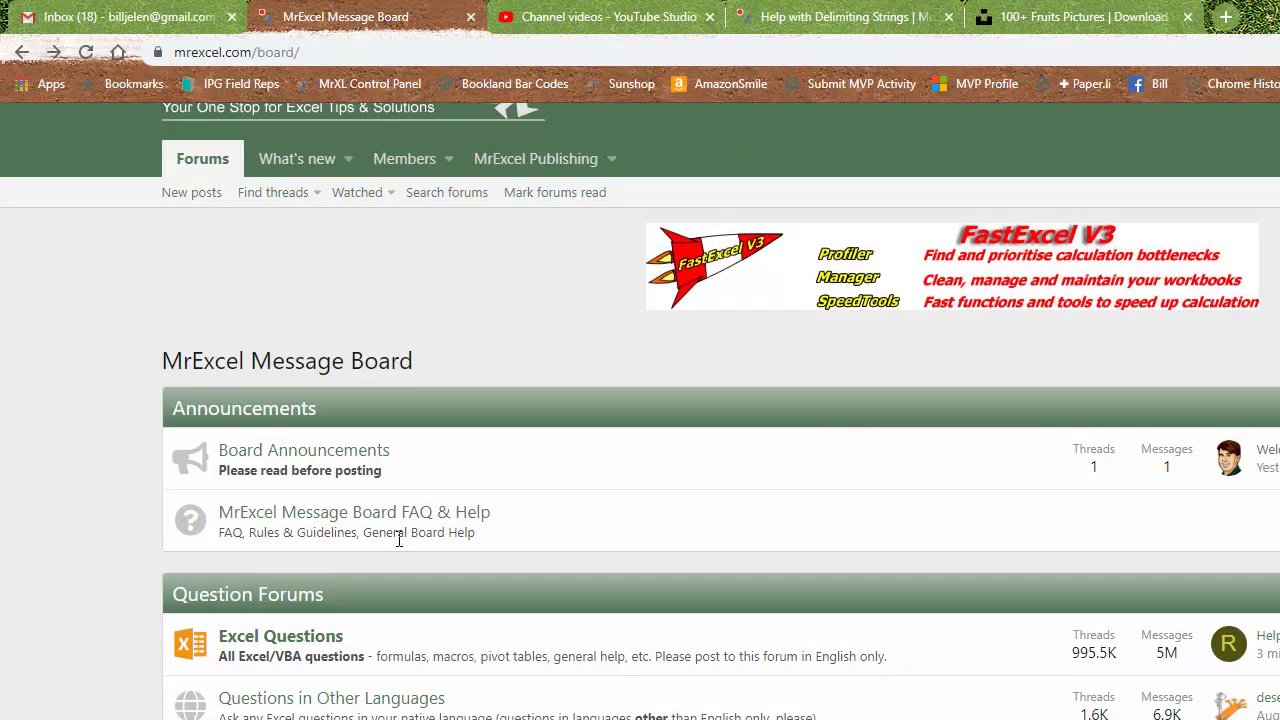
Step: Scroll through the MrExcel forum home page before returning to the fruit-list workbook
{"action": "scroll", "coordinate": [397, 545], "scroll_direction": "down", "scroll_amount": 3}
{"action": "scroll", "coordinate": [420, 415], "scroll_direction": "up", "scroll_amount": 3}
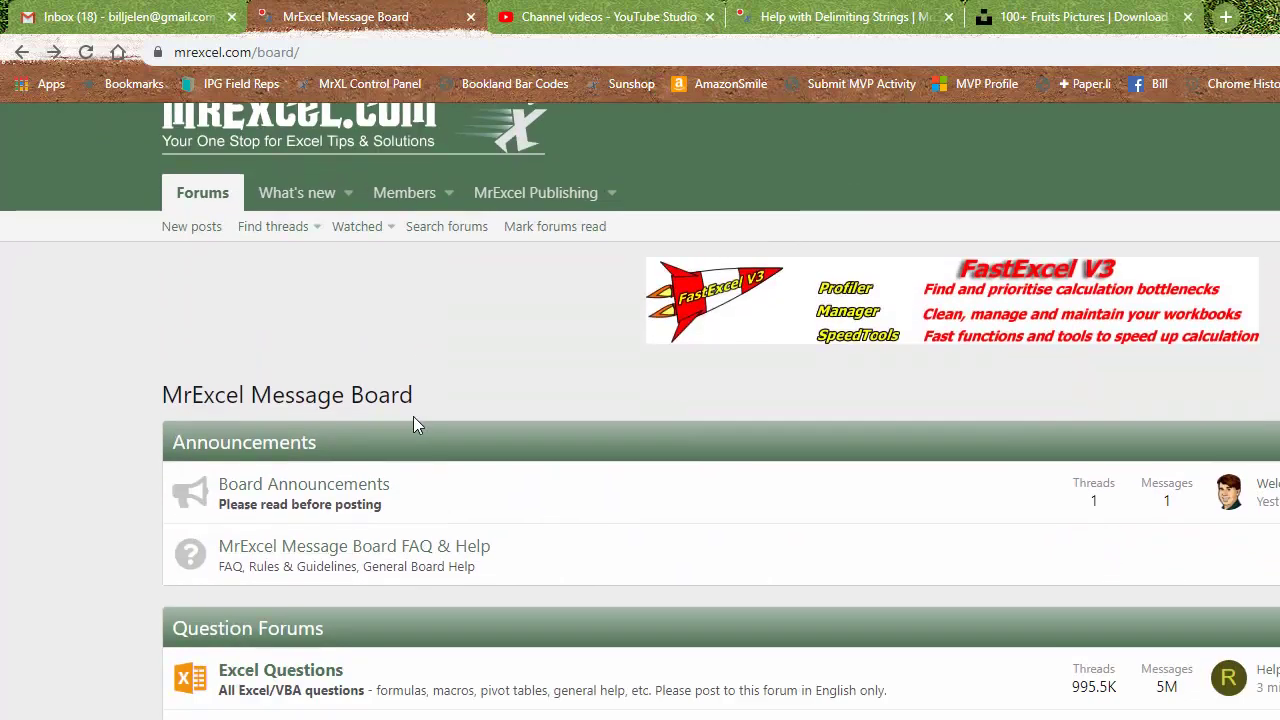
{"action": "scroll", "coordinate": [414, 423], "scroll_direction": "down", "scroll_amount": 3}
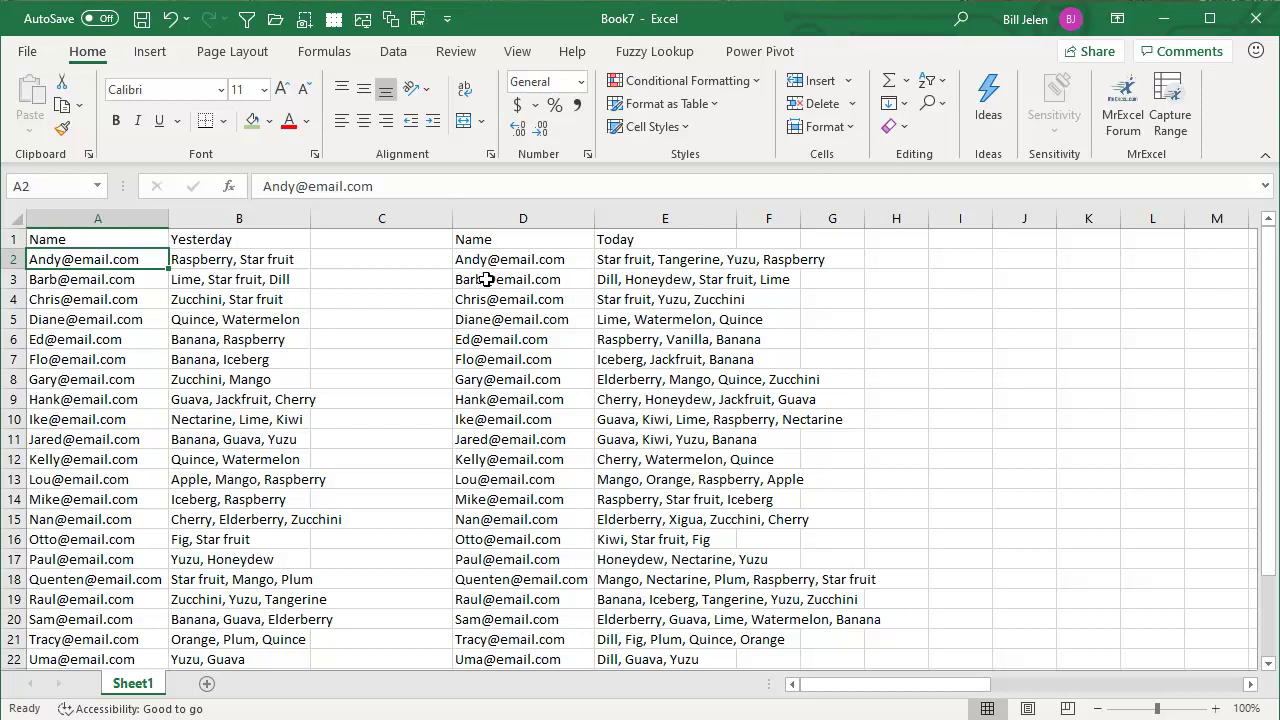
Step: Format A1:B27 as a table with headers and name it Yesterday
{"action": "key", "text": "ctrl+t"}
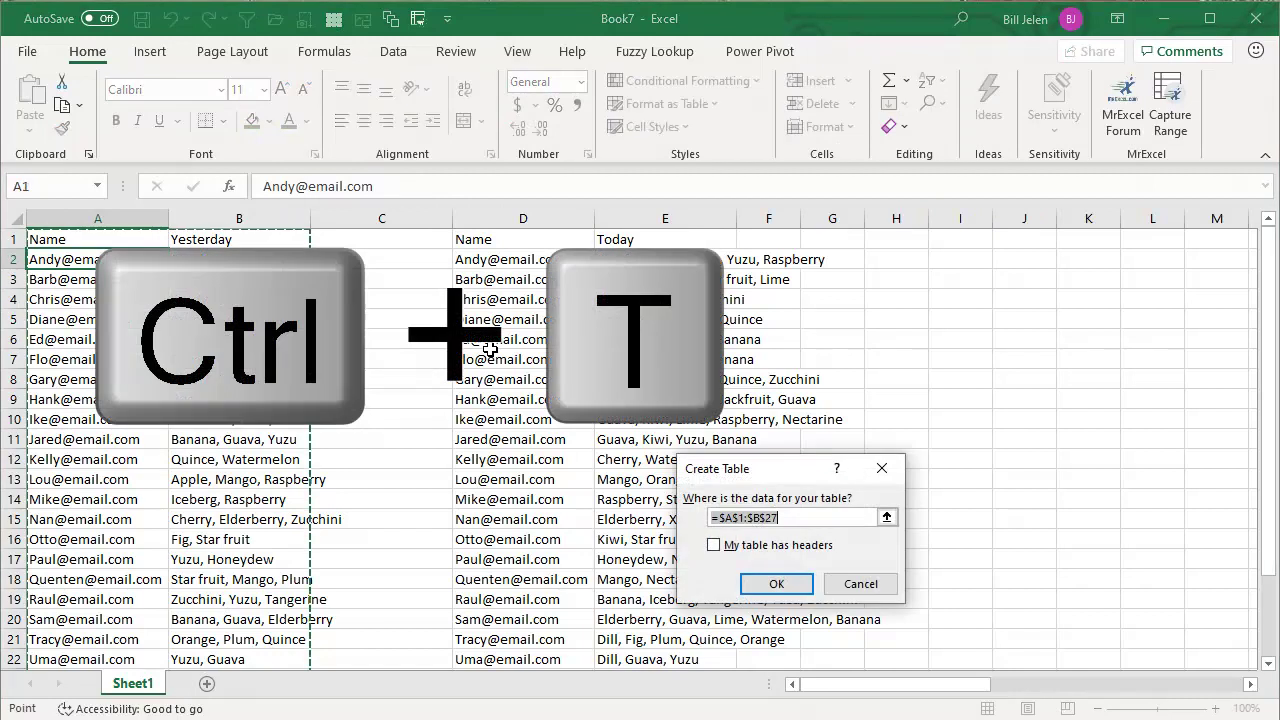
{"action": "left_click", "coordinate": [745, 549]}
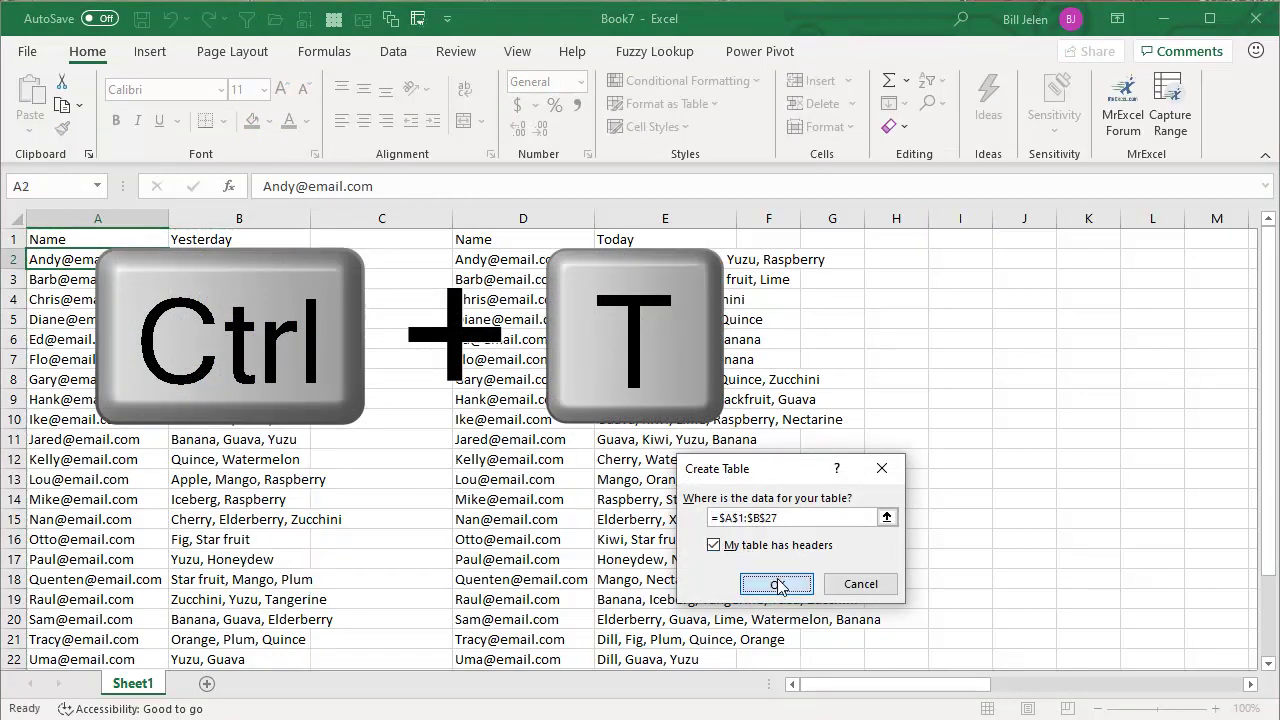
{"action": "left_click", "coordinate": [776, 585]}
{"action": "left_click", "coordinate": [66, 112]}
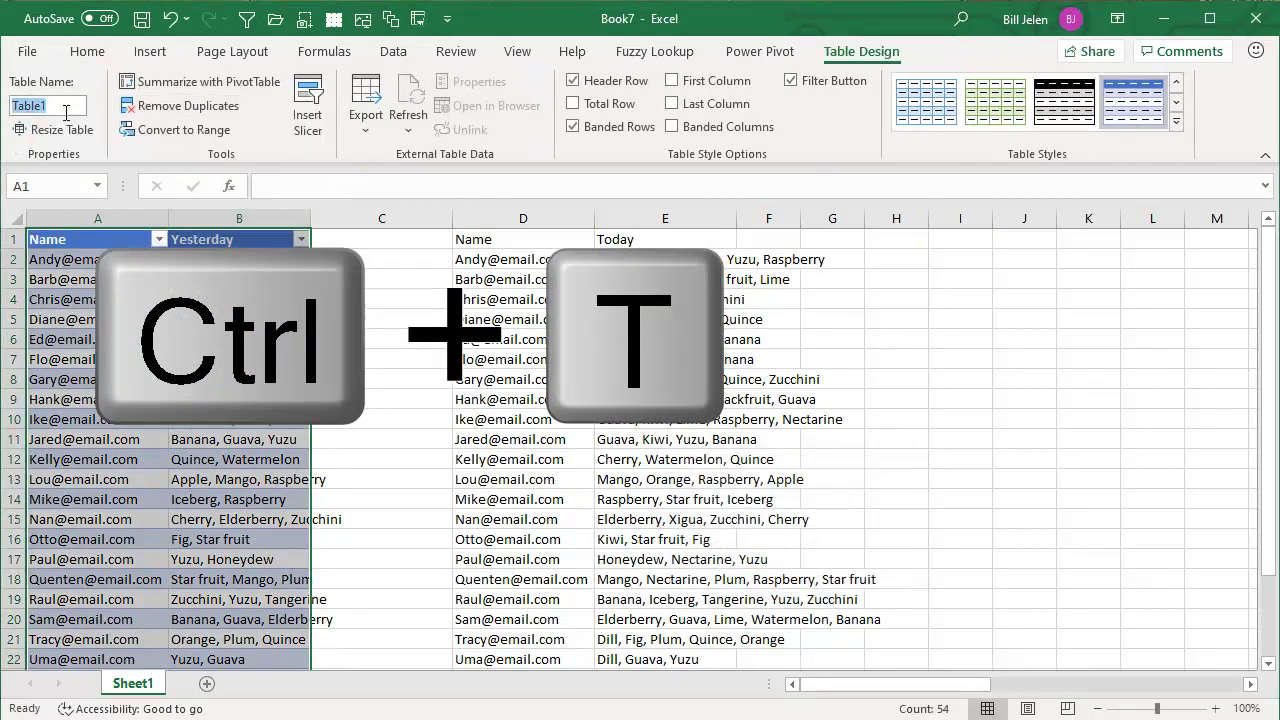
{"action": "type", "text": "Yesterda"}
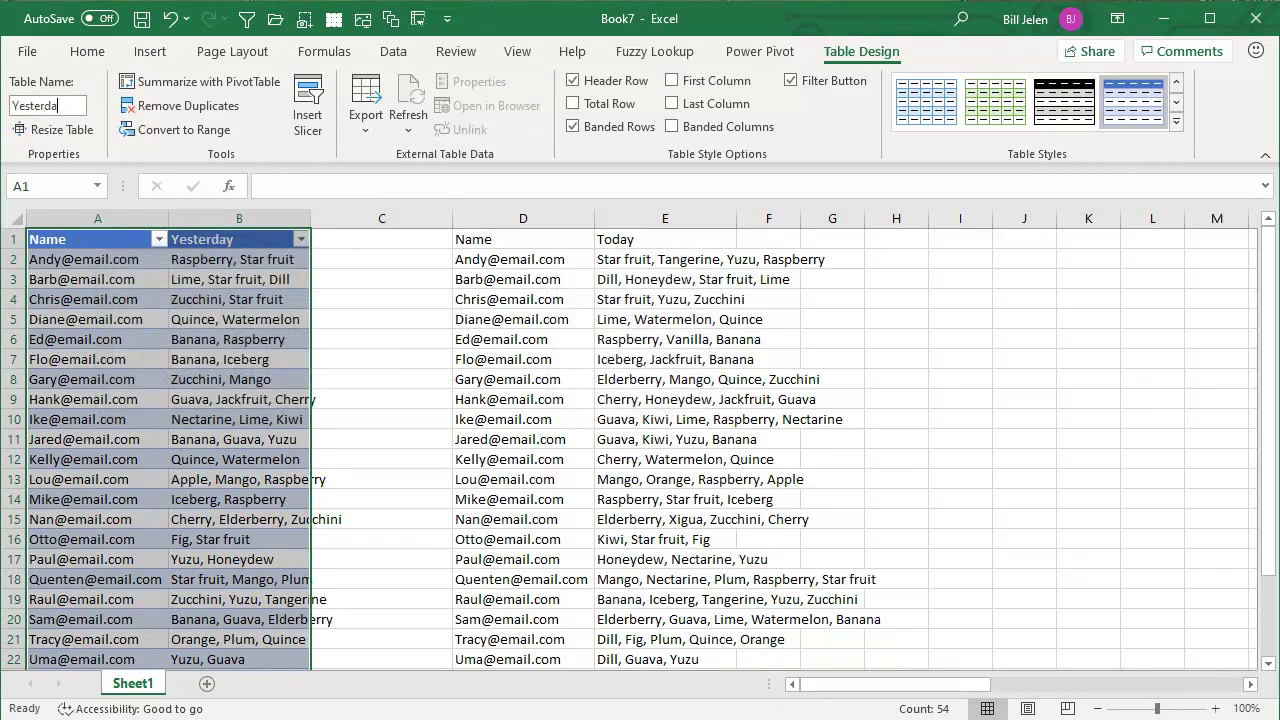
{"action": "type", "text": "y"}
{"action": "key", "text": "Return"}
Step: Format D1:E27 as a table with headers and name it Today
{"action": "left_click", "coordinate": [475, 259]}
{"action": "key", "text": "ctrl+t"}
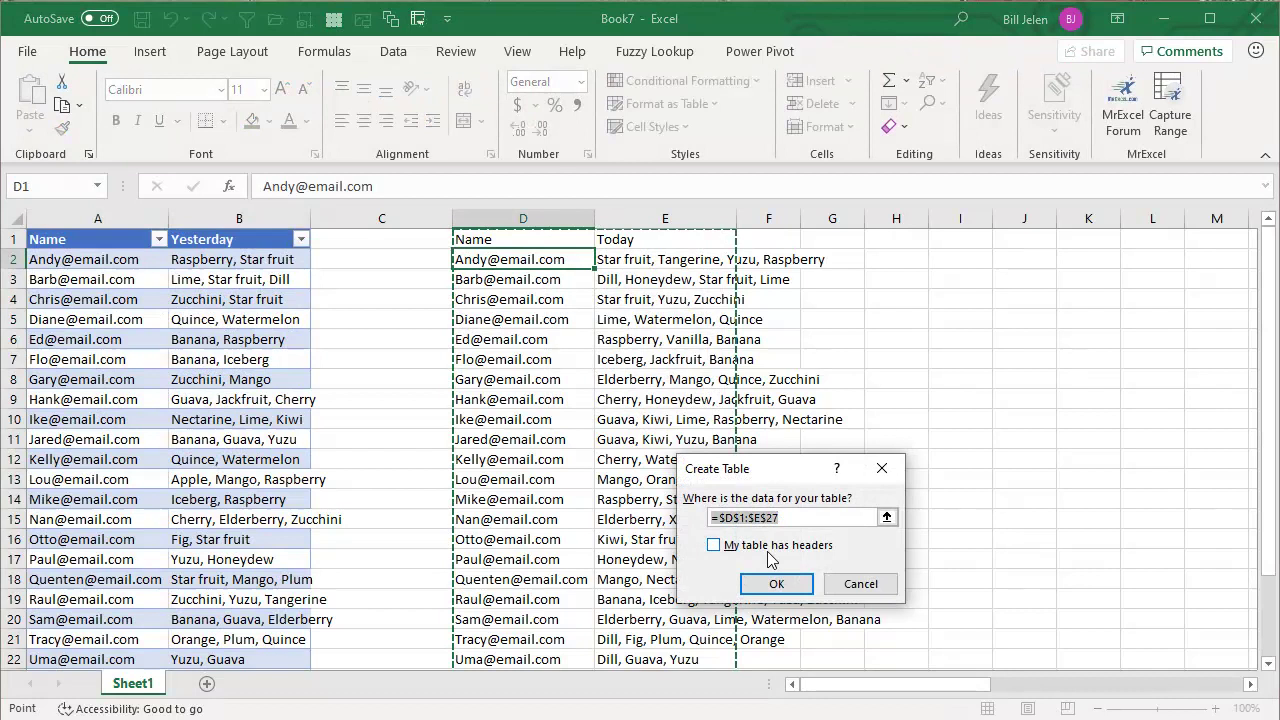
{"action": "left_click", "coordinate": [770, 545]}
{"action": "left_click", "coordinate": [776, 584]}
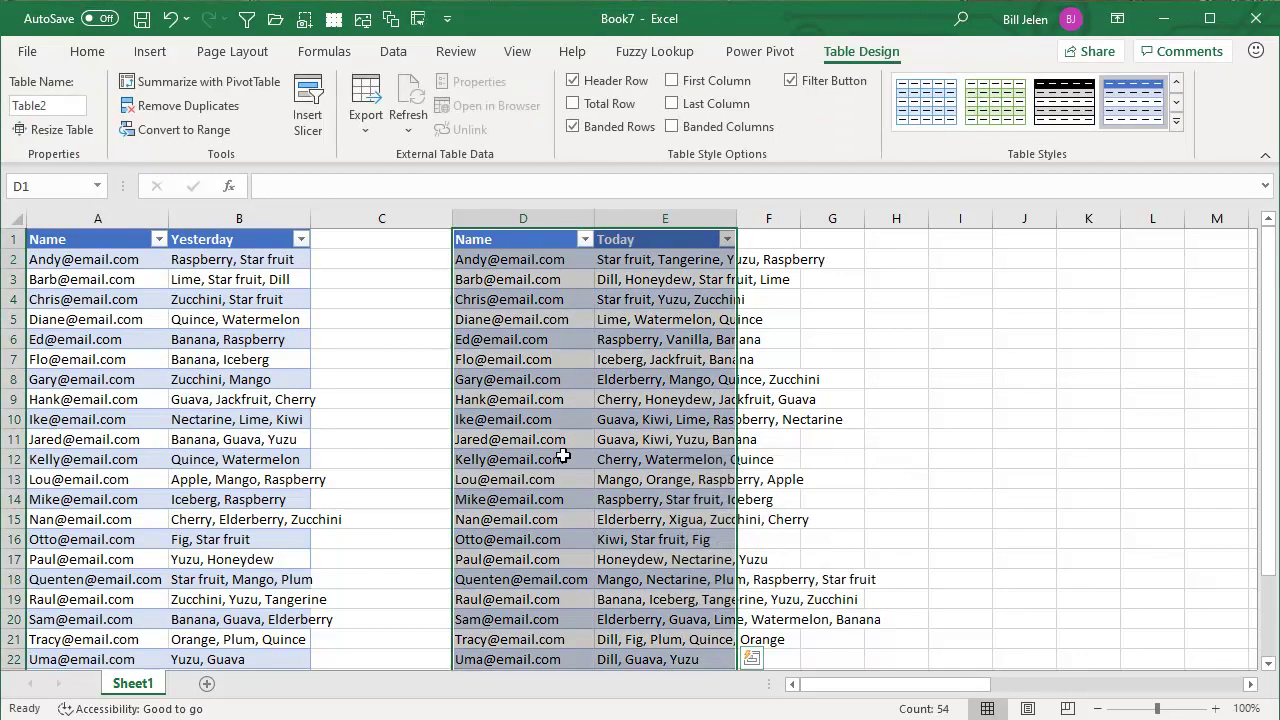
{"action": "left_click", "coordinate": [45, 105]}
{"action": "type", "text": "Today"}
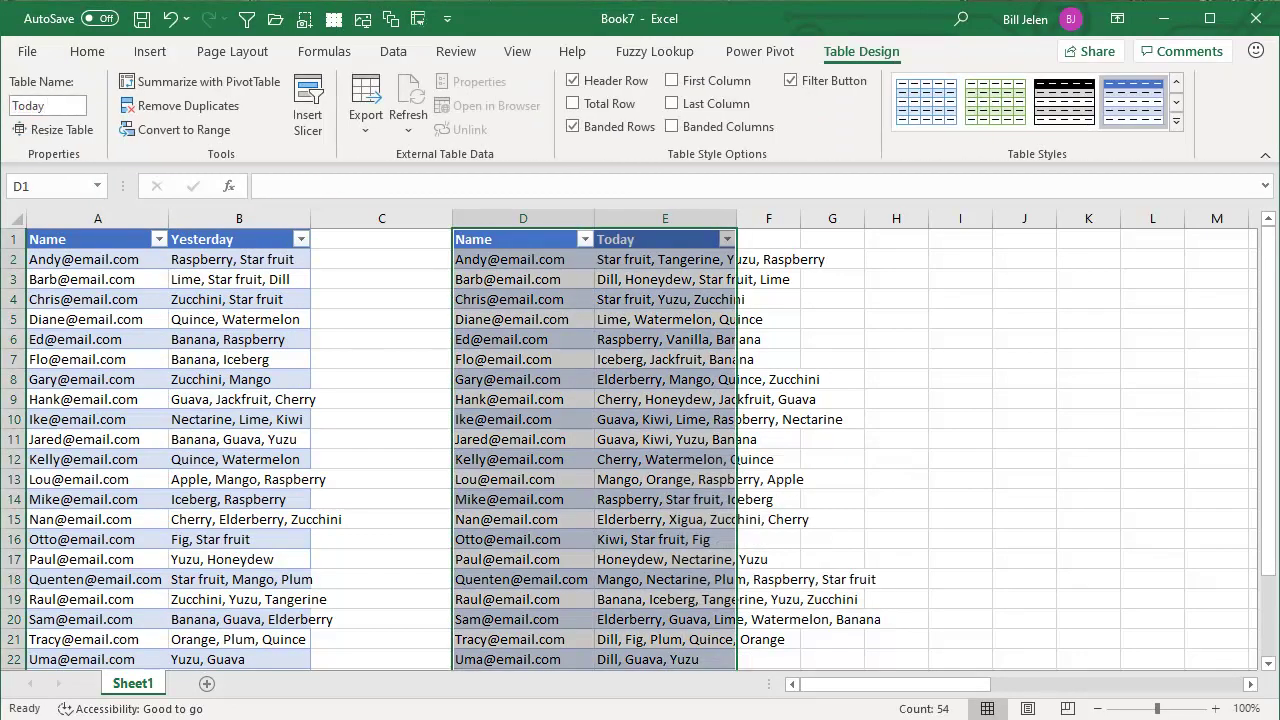
{"action": "key", "text": "Return"}
{"action": "left_click", "coordinate": [91, 260]}
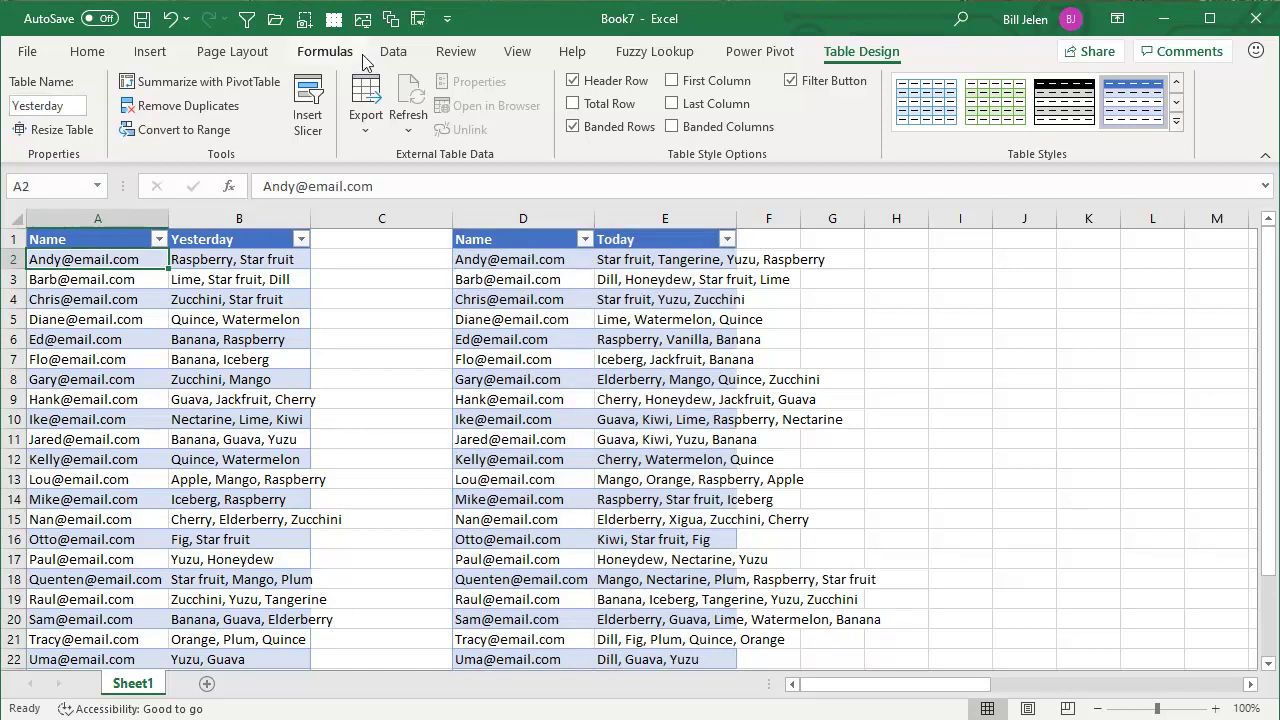
Step: Load the Yesterday table into Power Query via From Table/Range and select its Yesterday column
{"action": "left_click", "coordinate": [397, 56]}
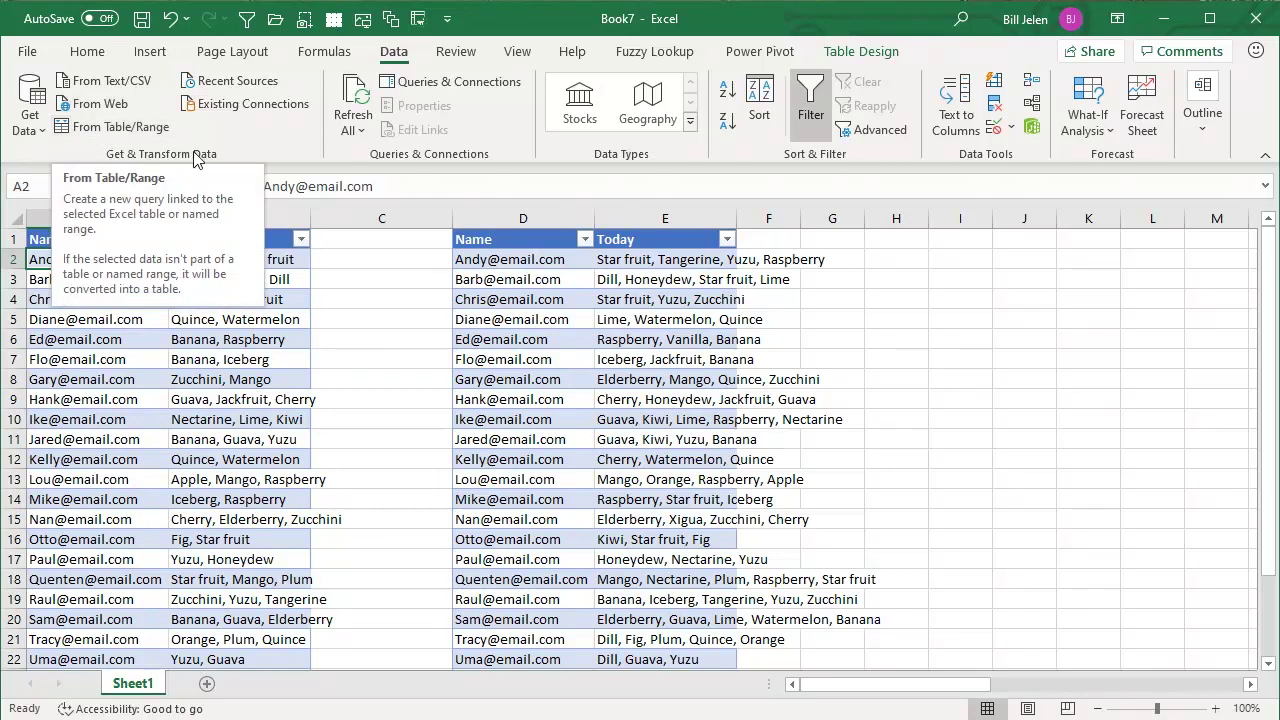
{"action": "left_click", "coordinate": [112, 127]}
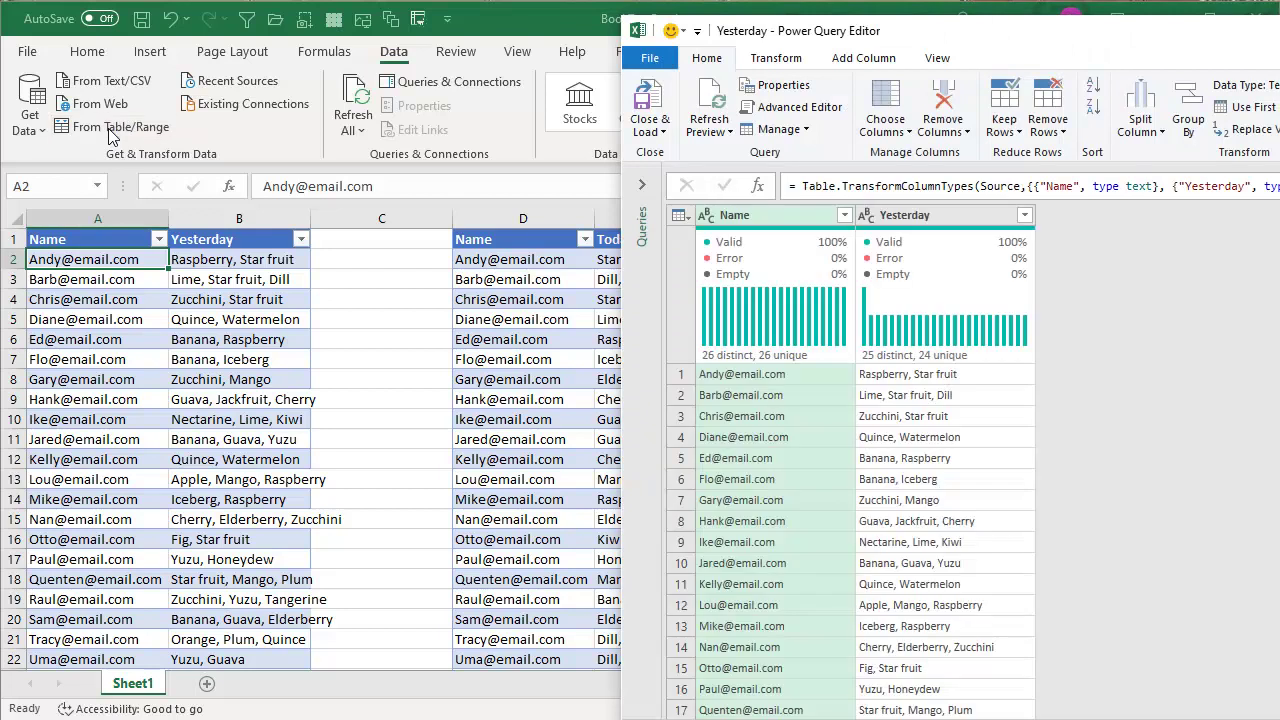
{"action": "left_click", "coordinate": [944, 222]}
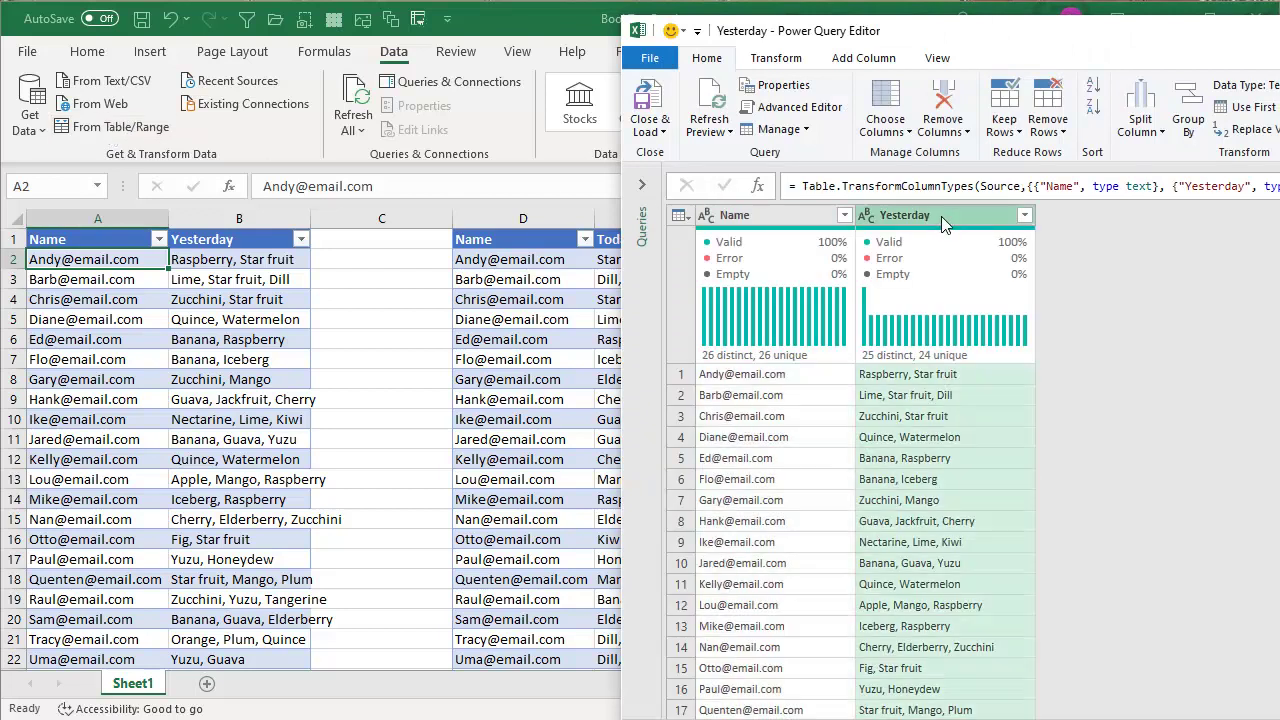
Step: Set a split of the Yesterday column by Comma, each occurrence, into Rows
{"action": "left_click", "coordinate": [1141, 122]}
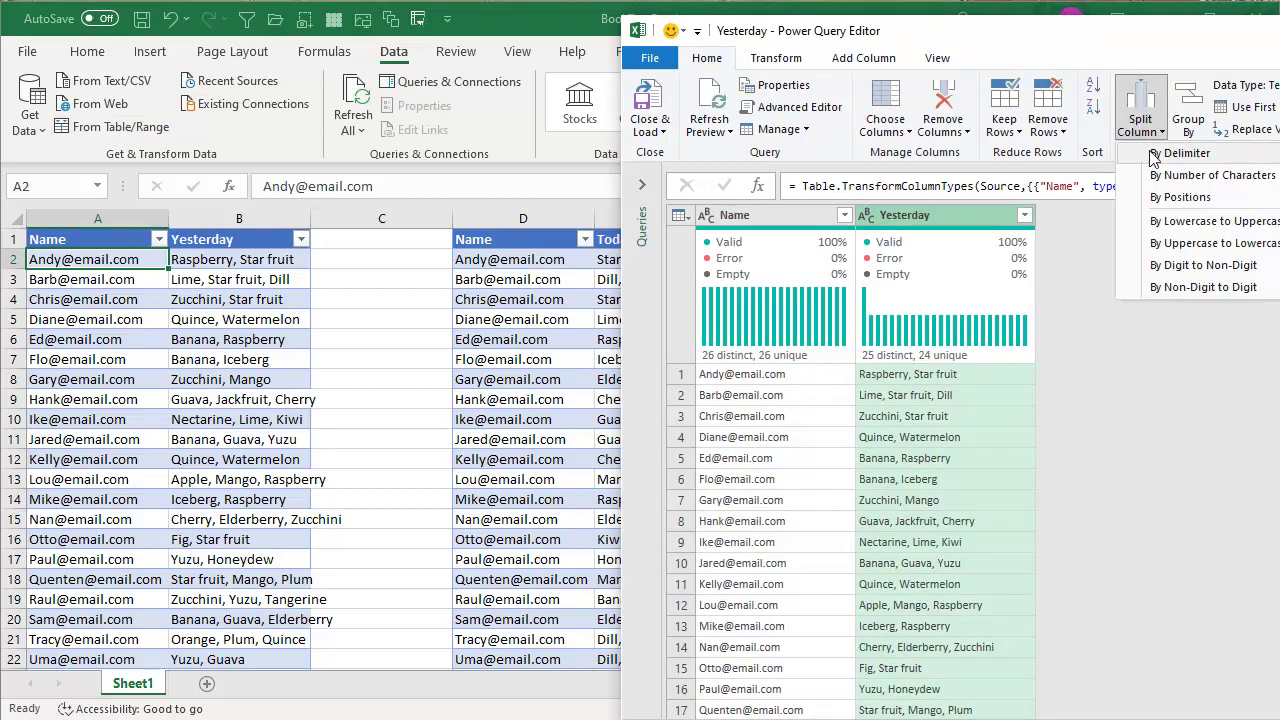
{"action": "left_click", "coordinate": [1151, 154]}
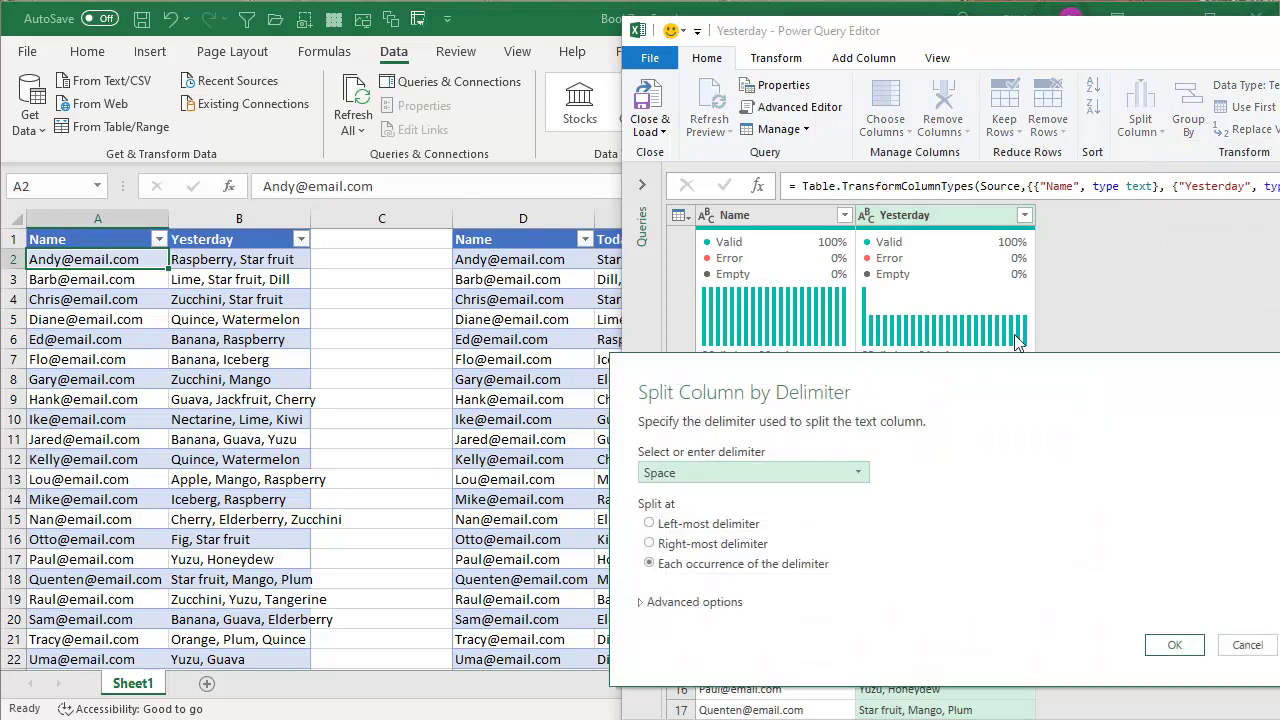
{"action": "left_click", "coordinate": [729, 474]}
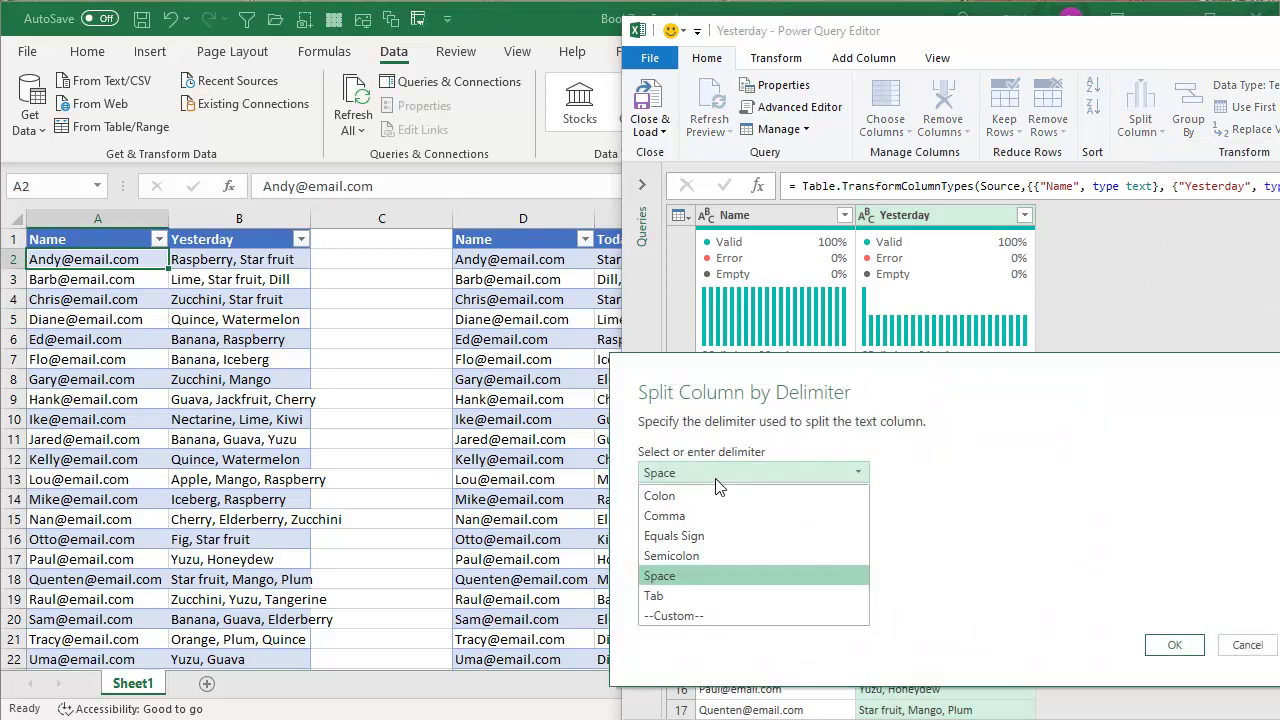
{"action": "left_click", "coordinate": [679, 516]}
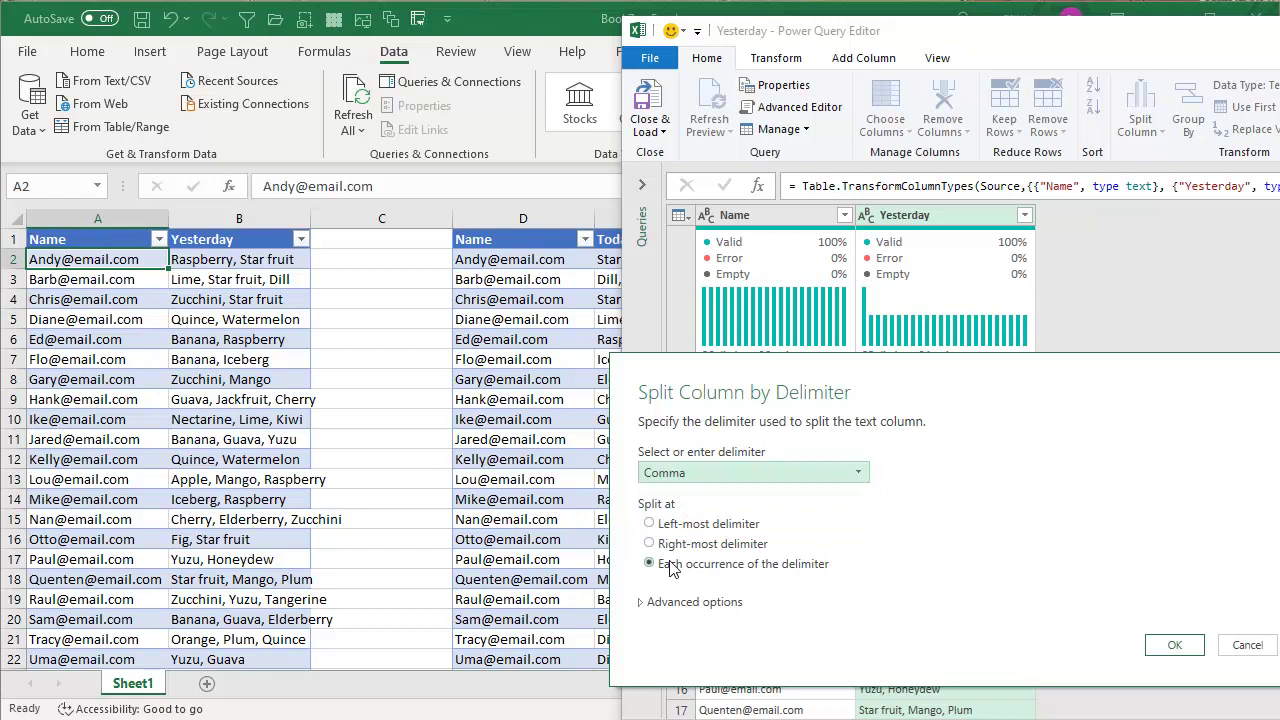
{"action": "left_click", "coordinate": [642, 602]}
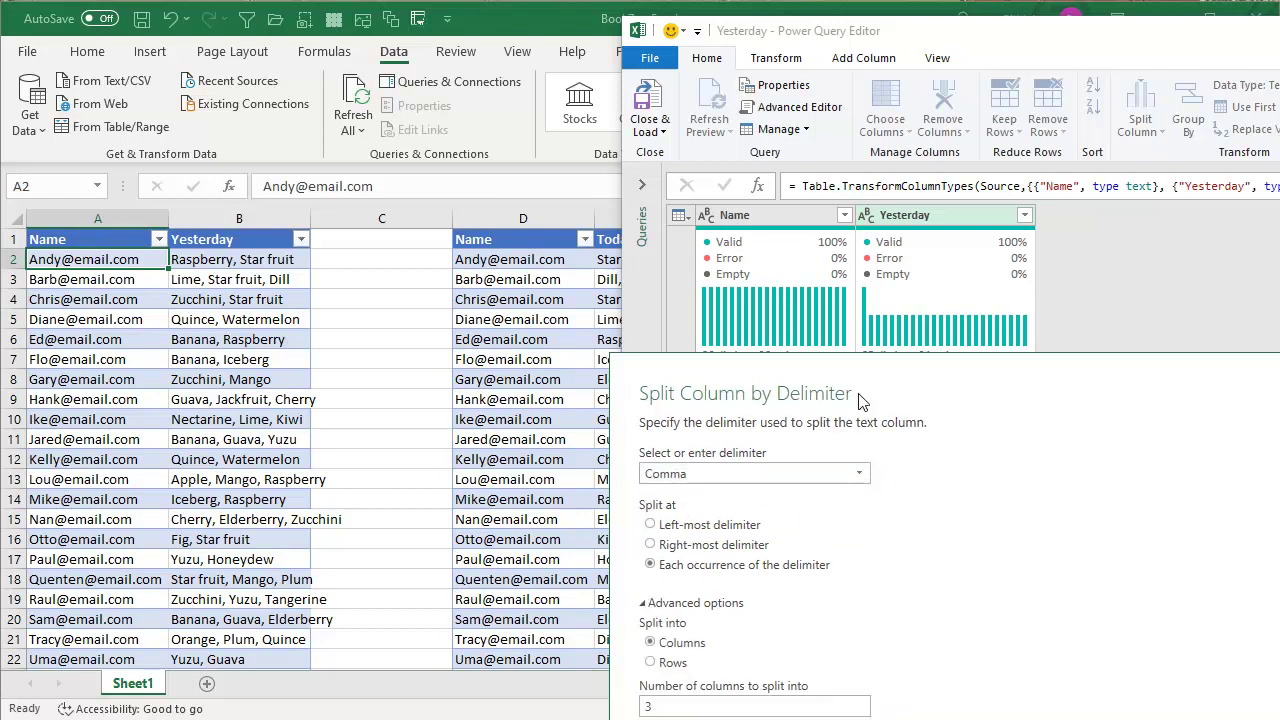
{"action": "left_click_drag", "start_coordinate": [855, 389], "coordinate": [660, 55]}
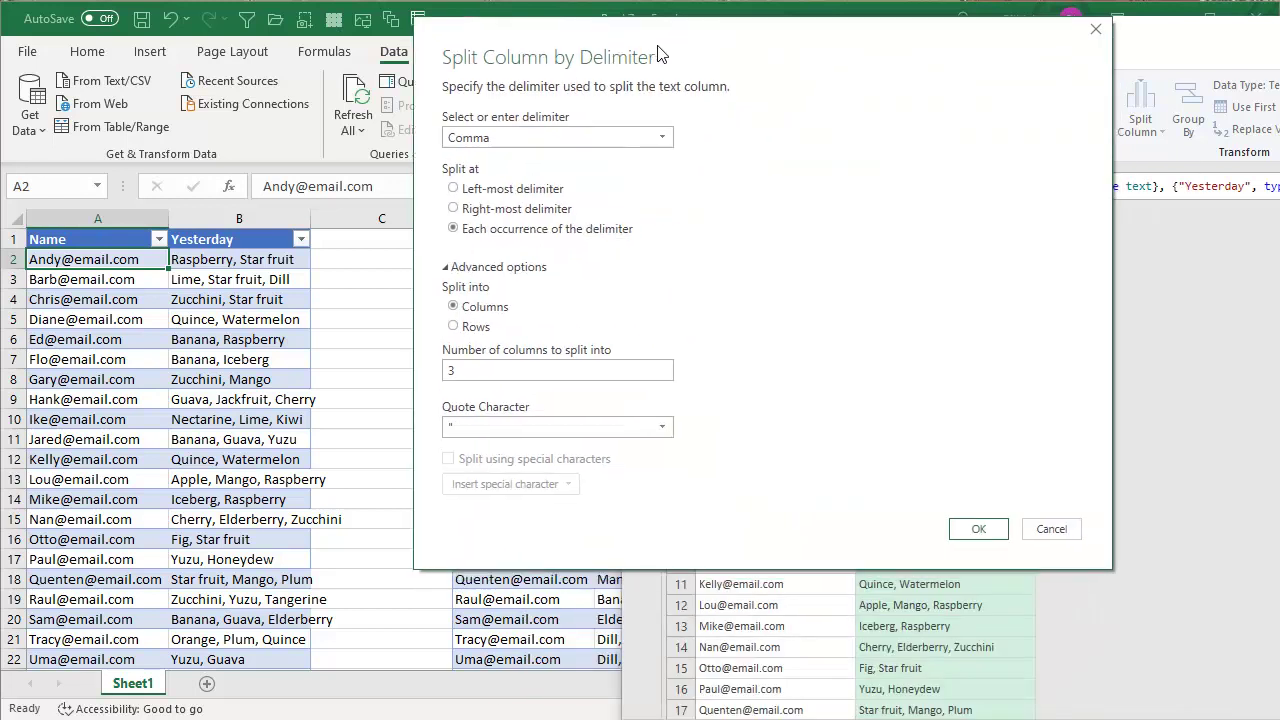
{"action": "left_click", "coordinate": [455, 327]}
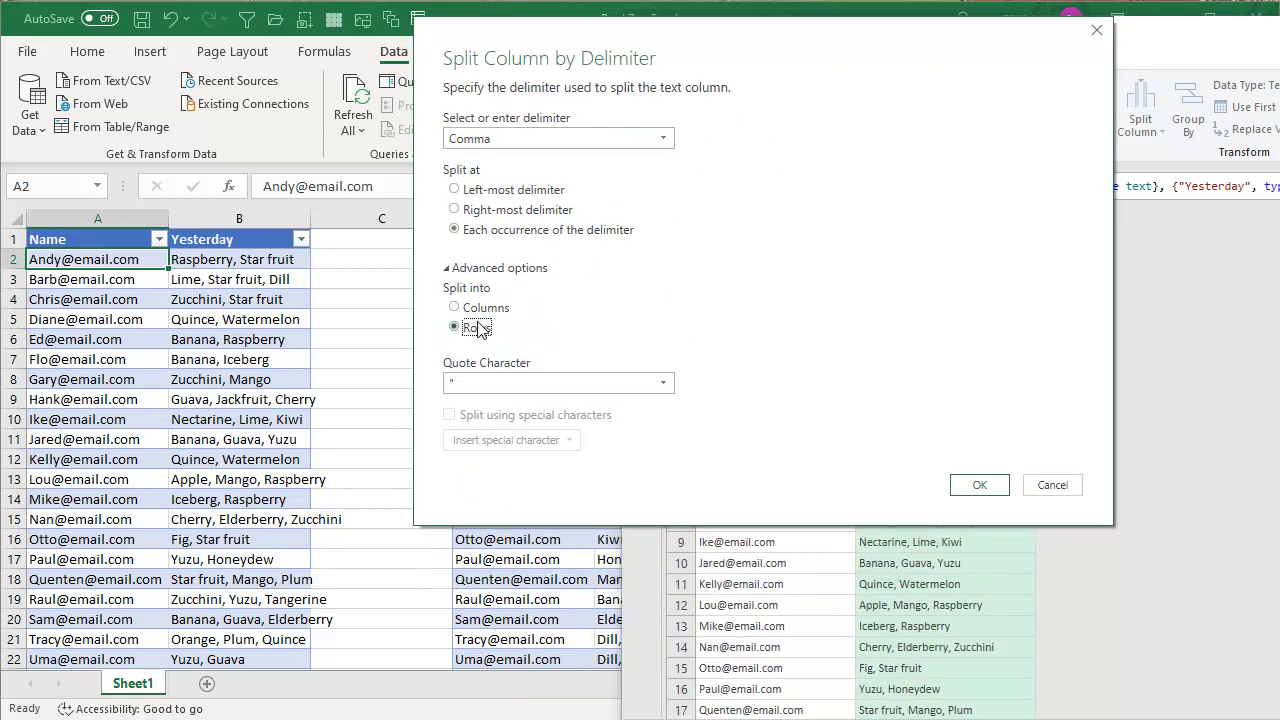
Step: Apply the comma split into rows and trim spaces from the Yesterday fruit names
{"action": "left_click", "coordinate": [976, 485]}
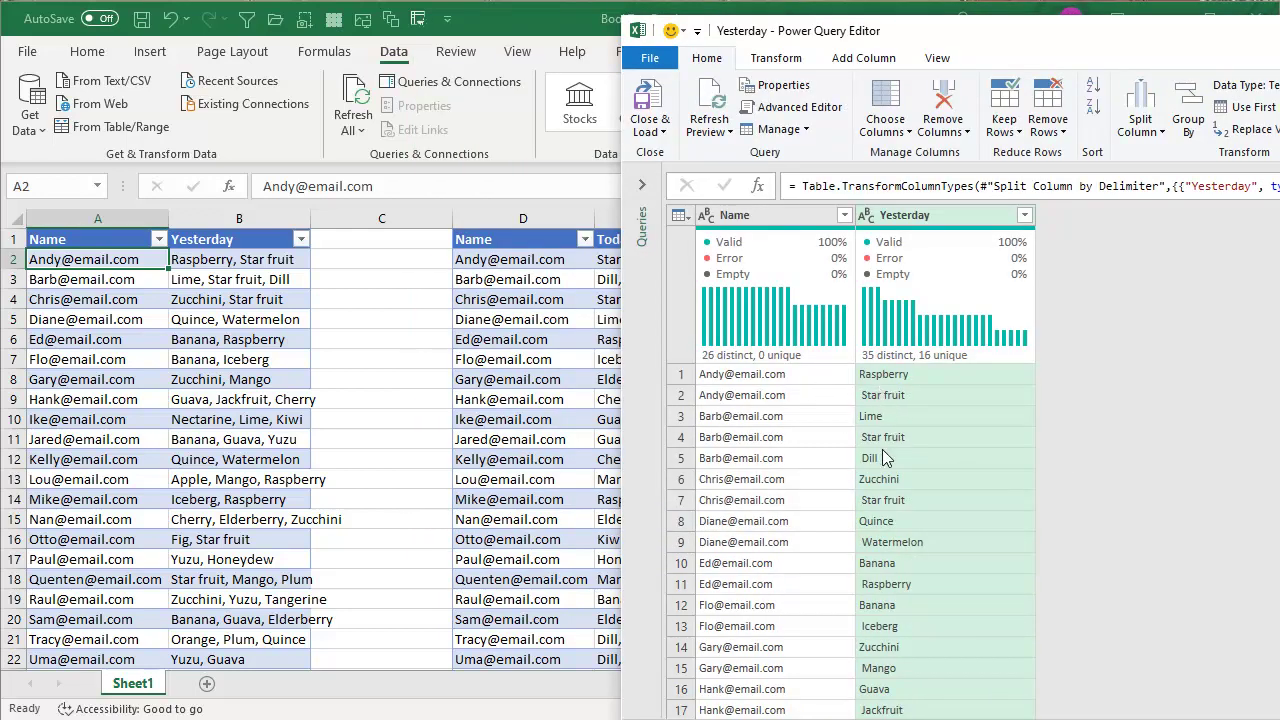
{"action": "right_click", "coordinate": [914, 228]}
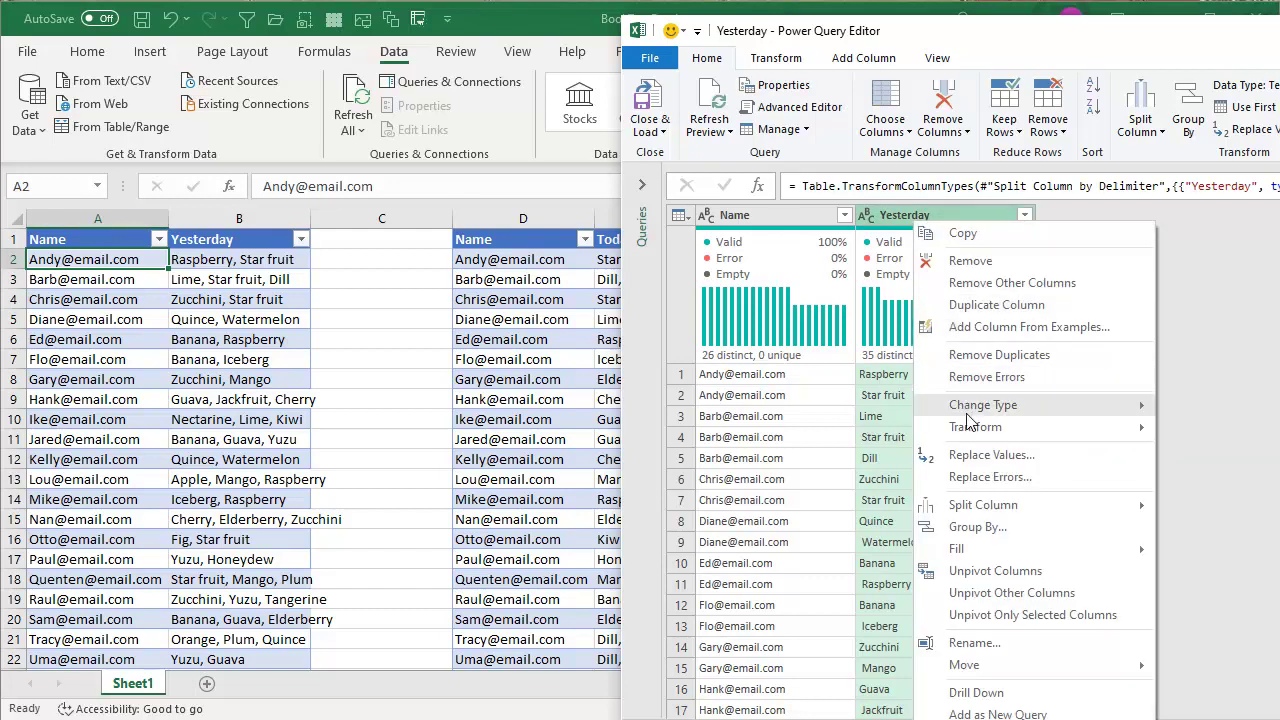
{"action": "mouse_move", "coordinate": [972, 427]}
{"action": "left_click", "coordinate": [1215, 491]}
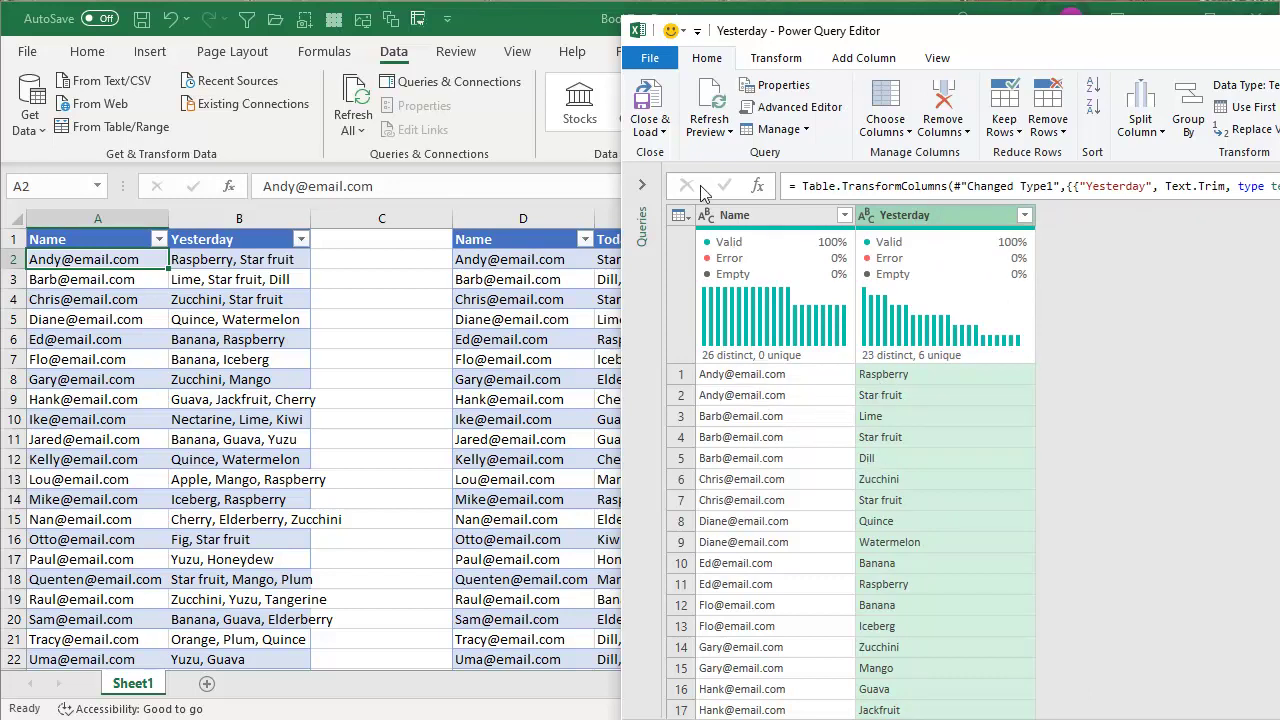
Step: Load the Yesterday query with Close & Load To as Only Create Connection
{"action": "left_click", "coordinate": [650, 132]}
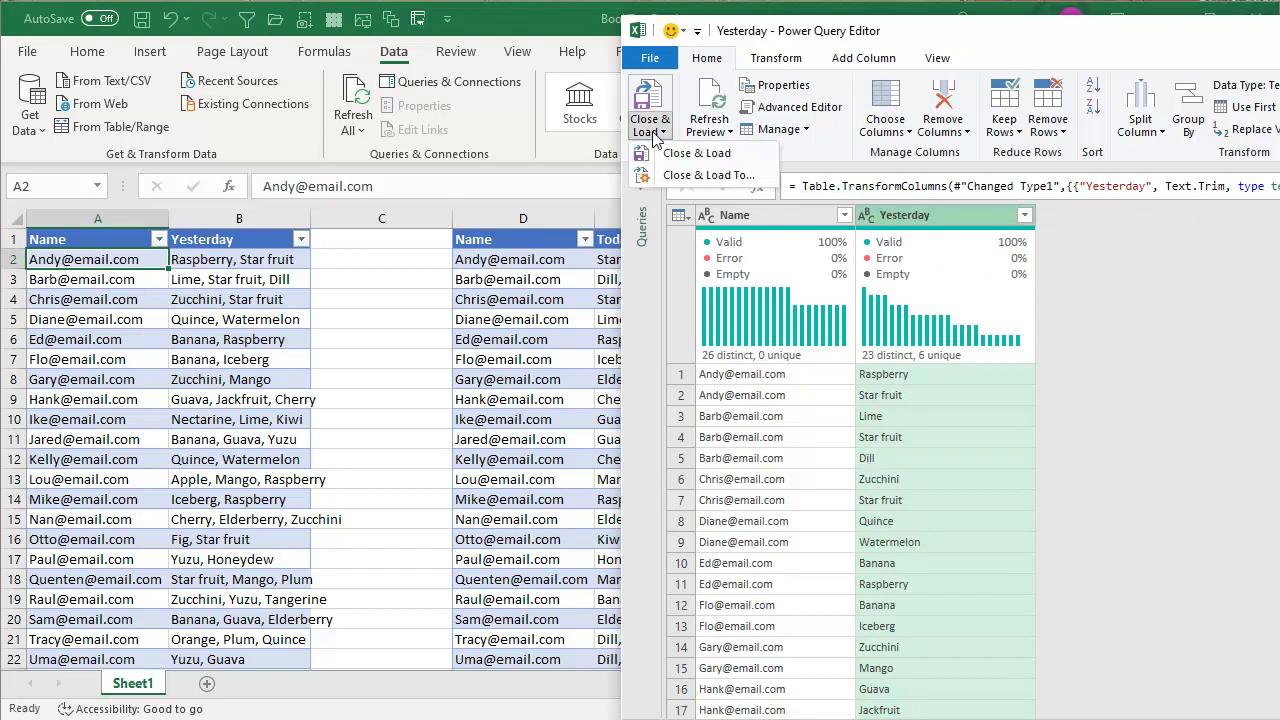
{"action": "left_click", "coordinate": [678, 175]}
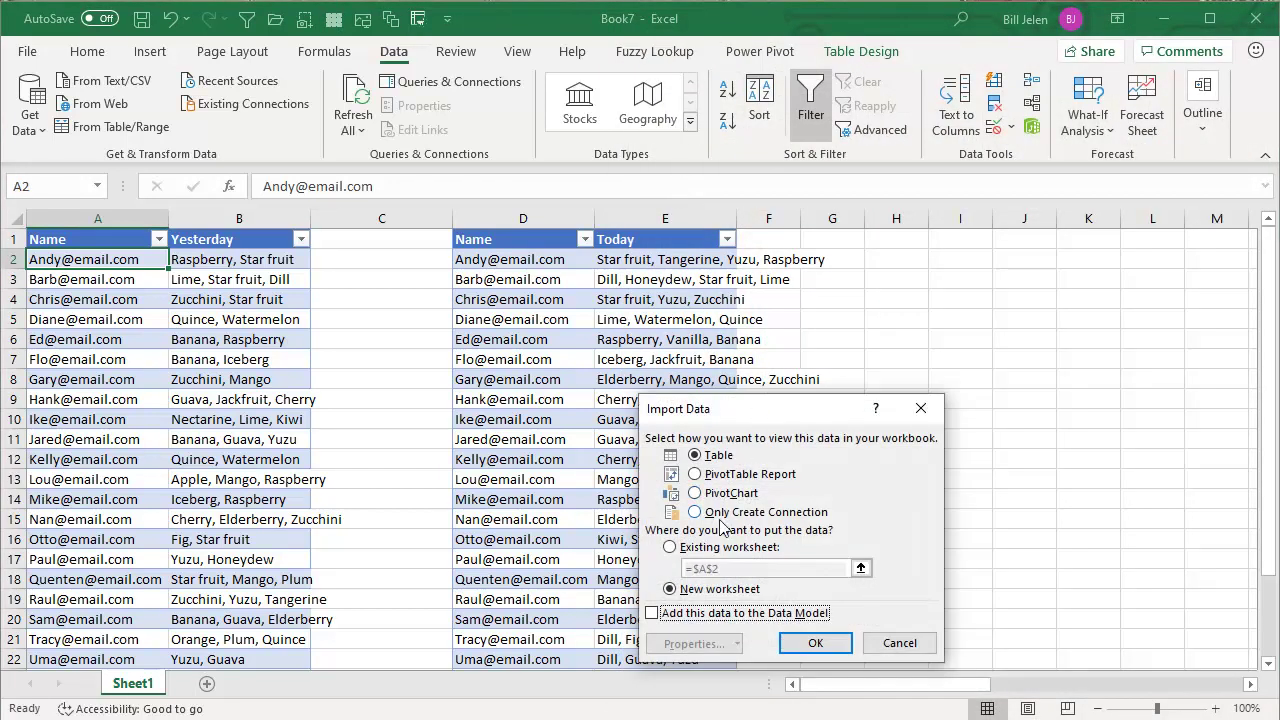
{"action": "left_click", "coordinate": [696, 512]}
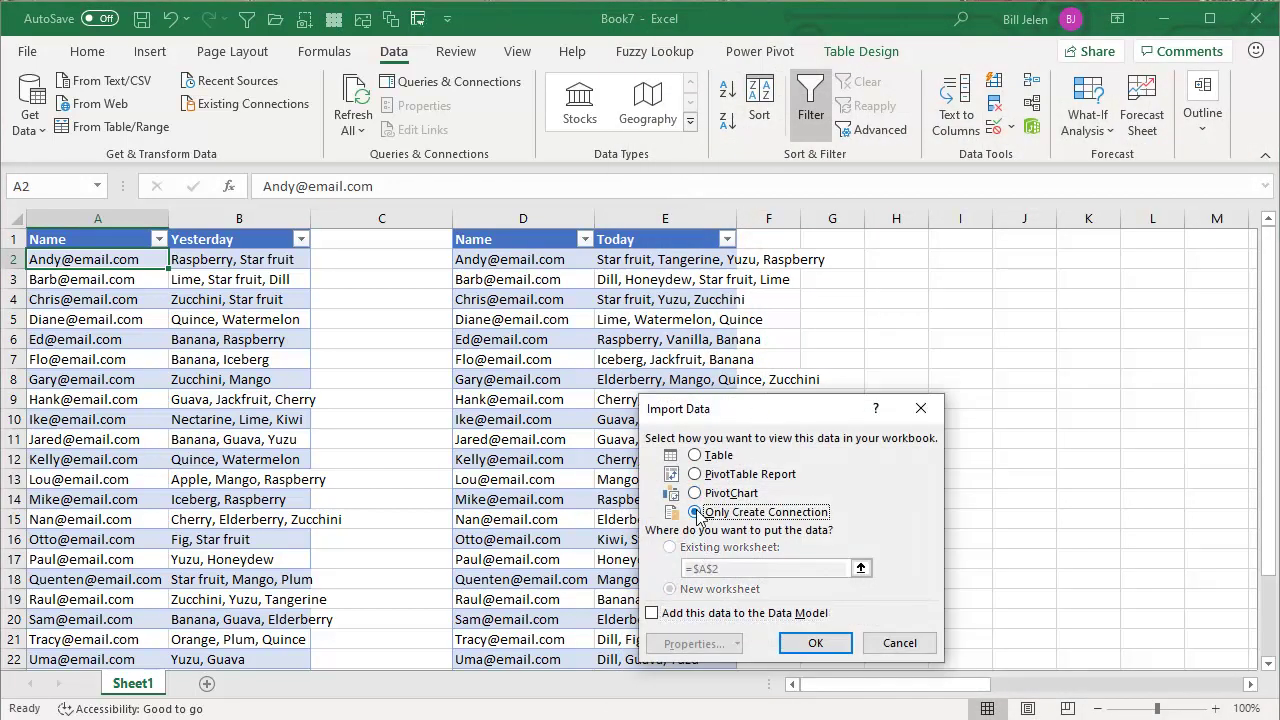
{"action": "left_click", "coordinate": [815, 643]}
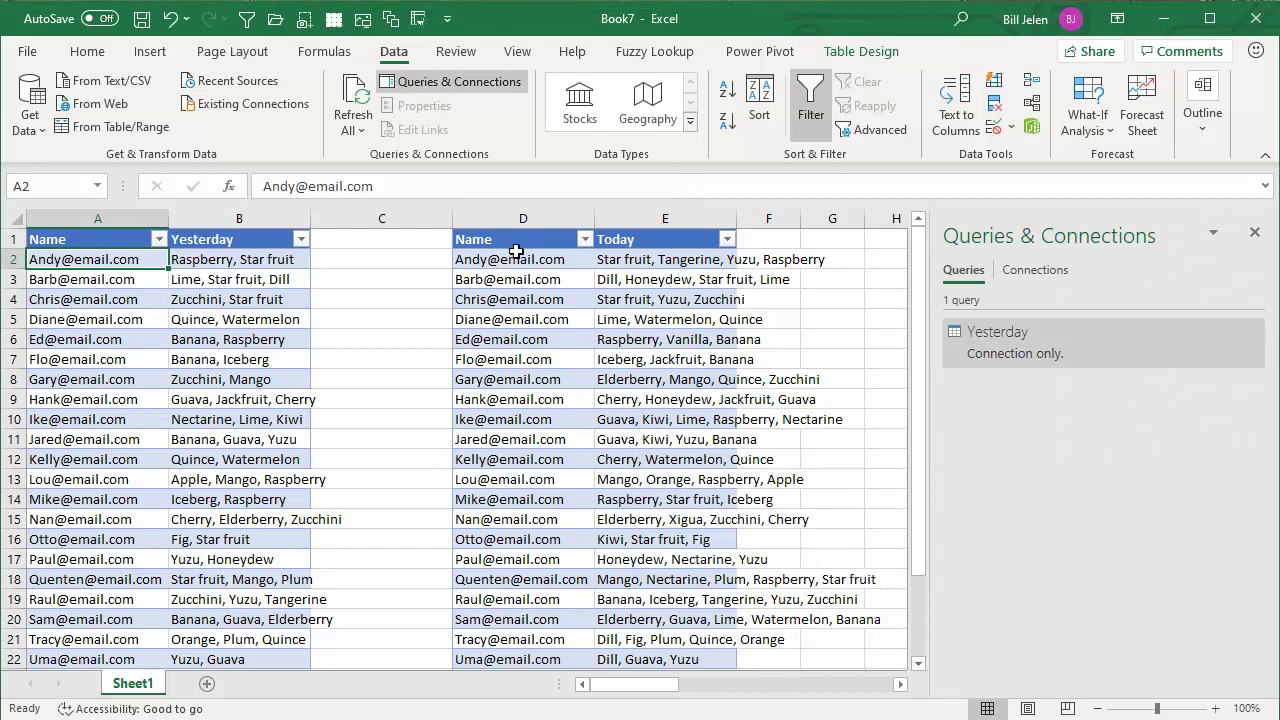
Step: Load the Today table into Power Query and enlarge the editor window
{"action": "left_click", "coordinate": [510, 259]}
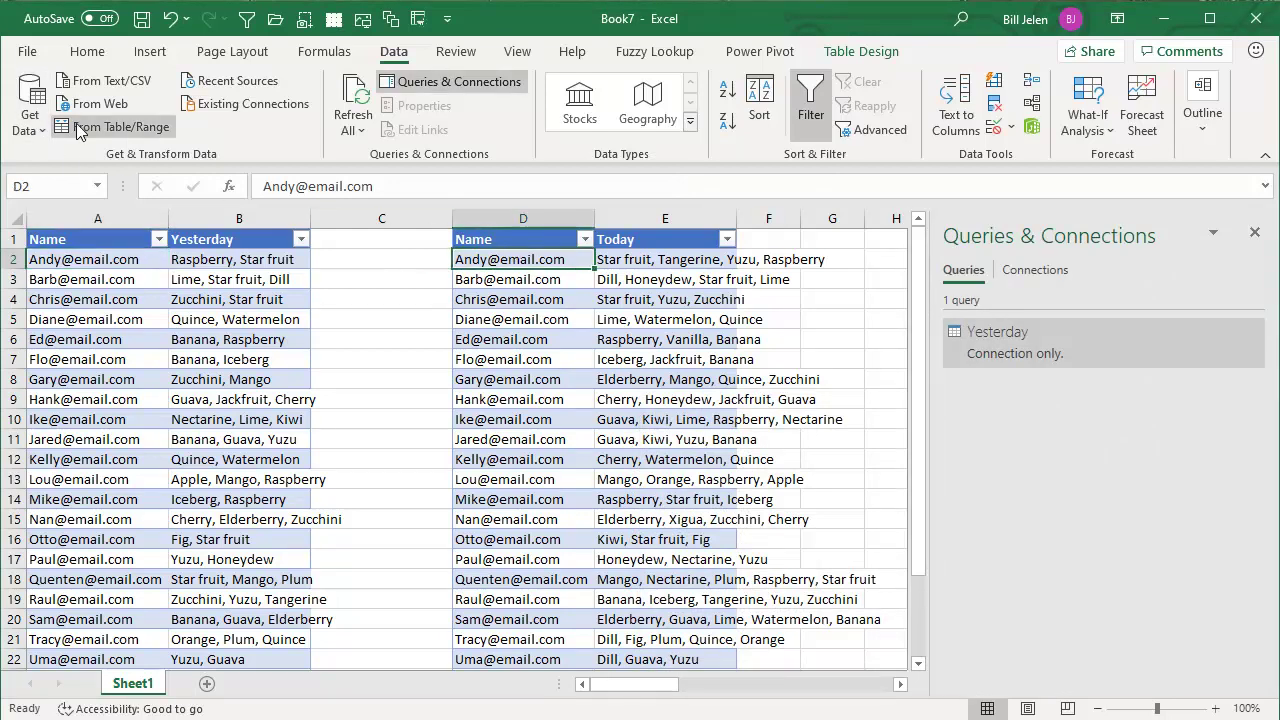
{"action": "left_click", "coordinate": [128, 127]}
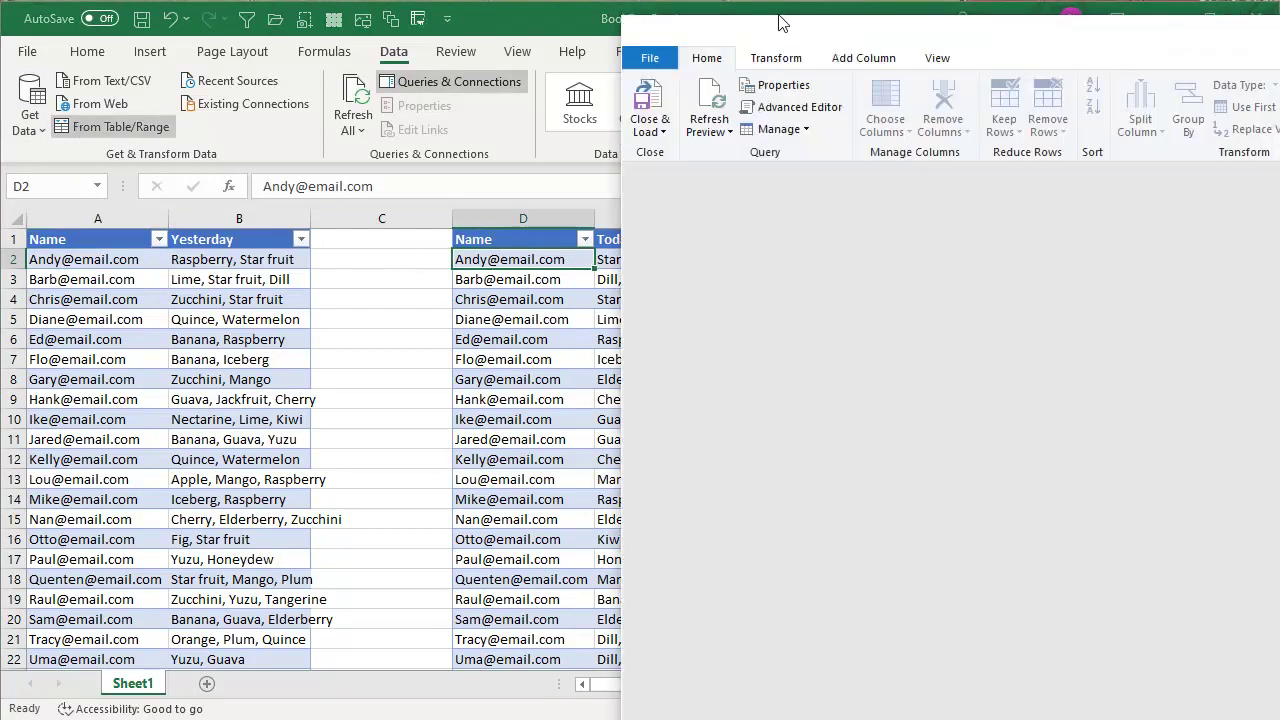
{"action": "left_click_drag", "start_coordinate": [782, 22], "coordinate": [180, 32]}
Step: Split the Today column at each comma into rows
{"action": "left_click", "coordinate": [334, 214]}
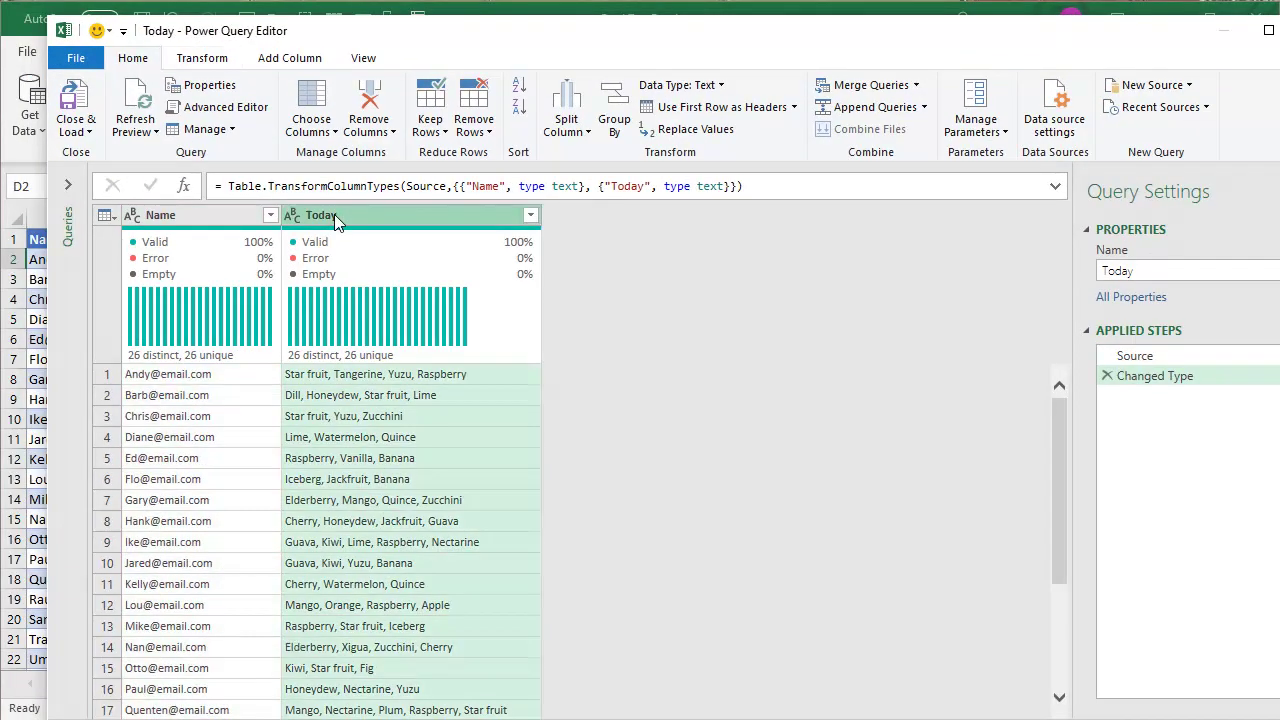
{"action": "left_click", "coordinate": [569, 127]}
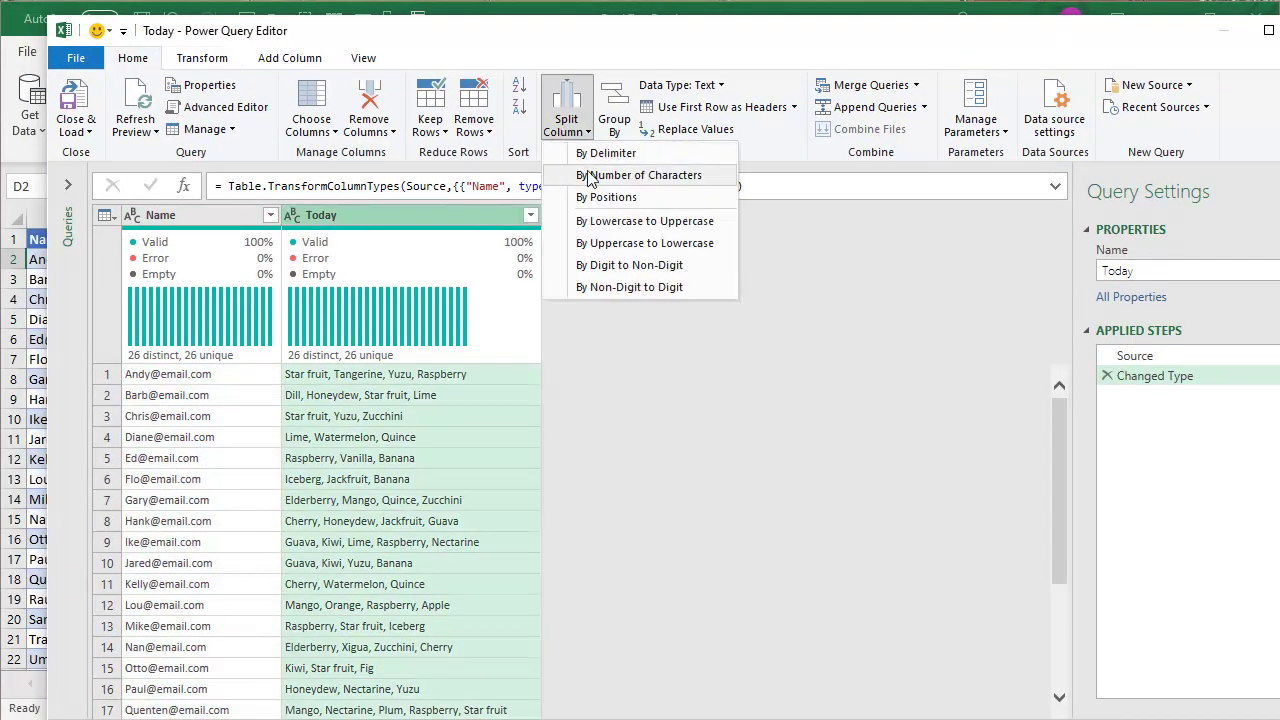
{"action": "left_click", "coordinate": [603, 153]}
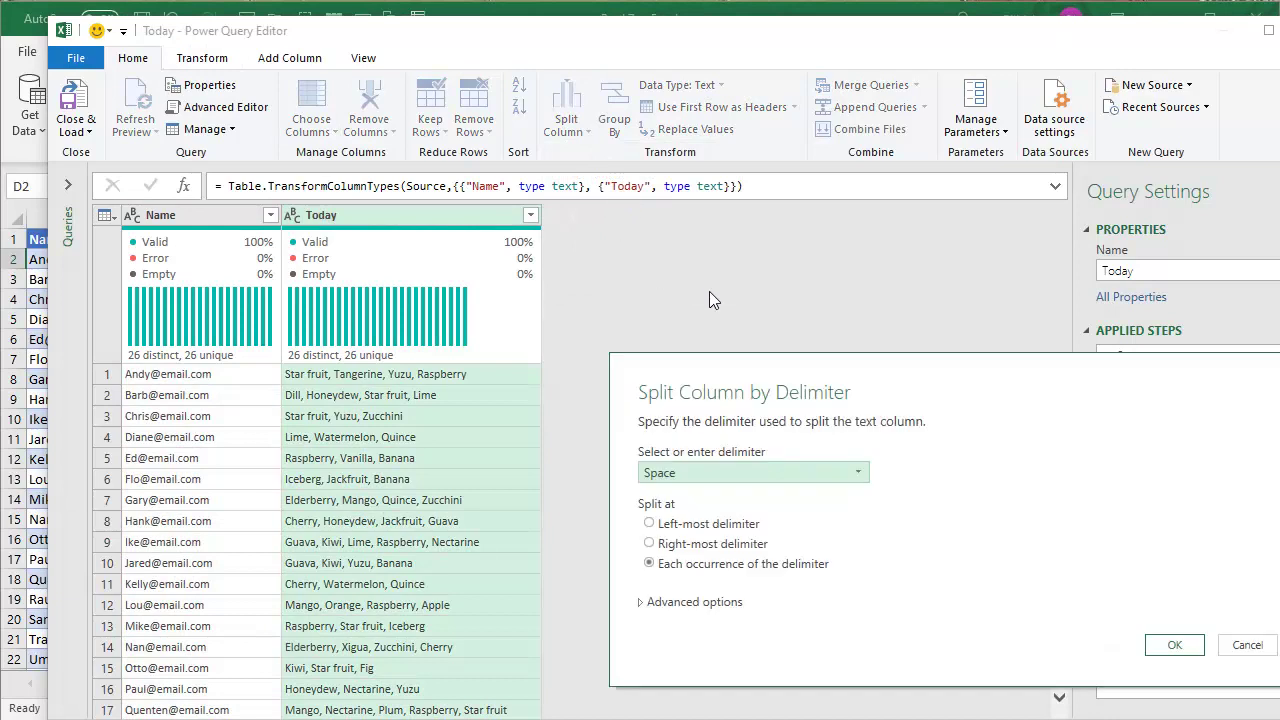
{"action": "left_click", "coordinate": [698, 475]}
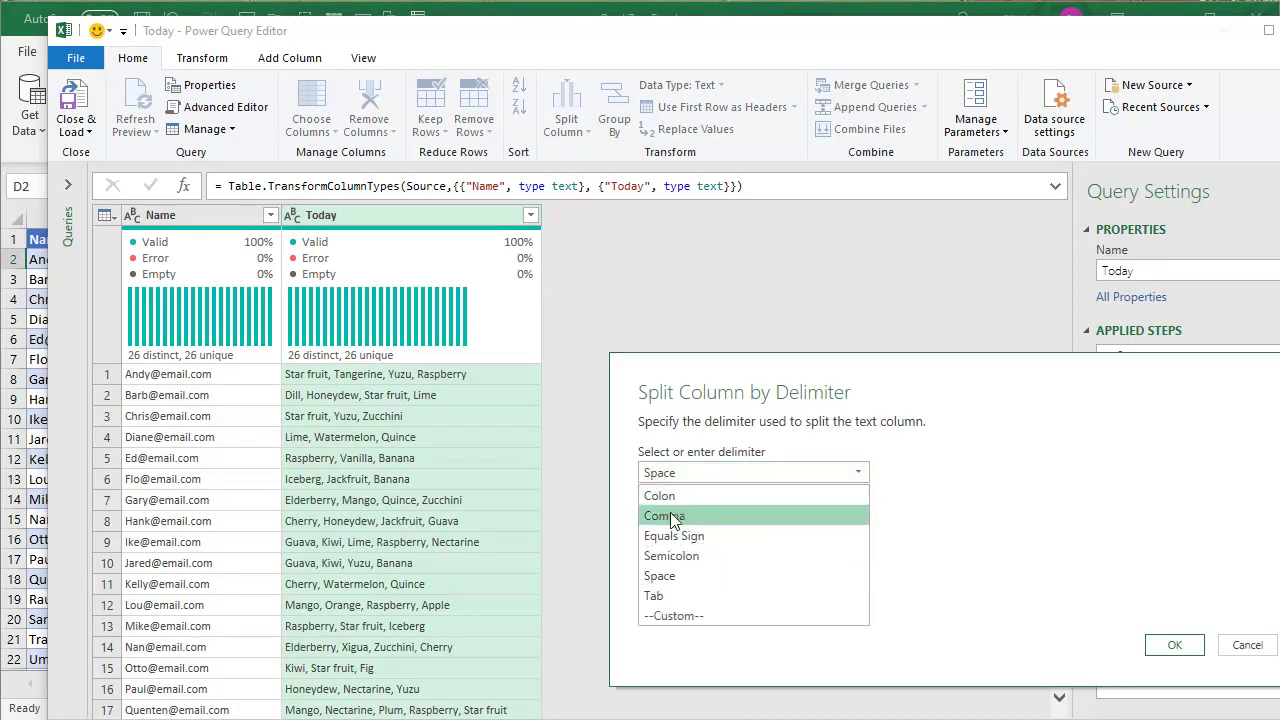
{"action": "left_click", "coordinate": [670, 515]}
{"action": "left_click", "coordinate": [645, 603]}
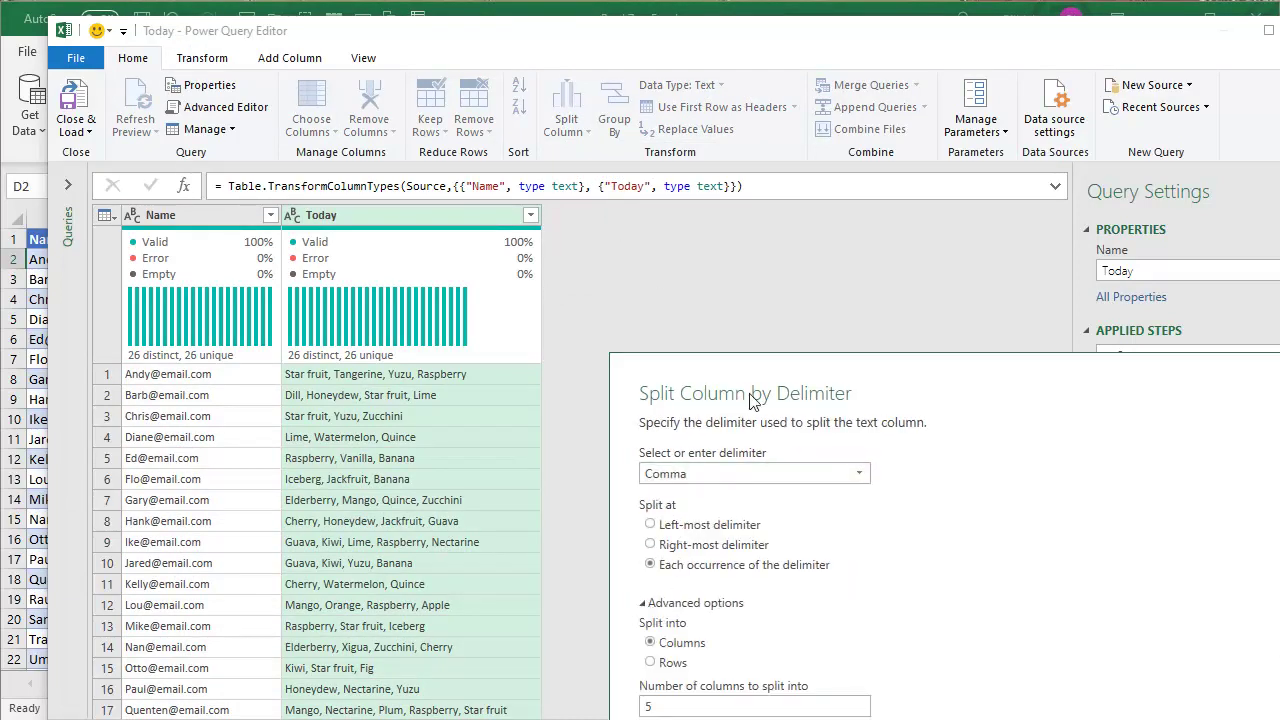
{"action": "left_click", "coordinate": [566, 425]}
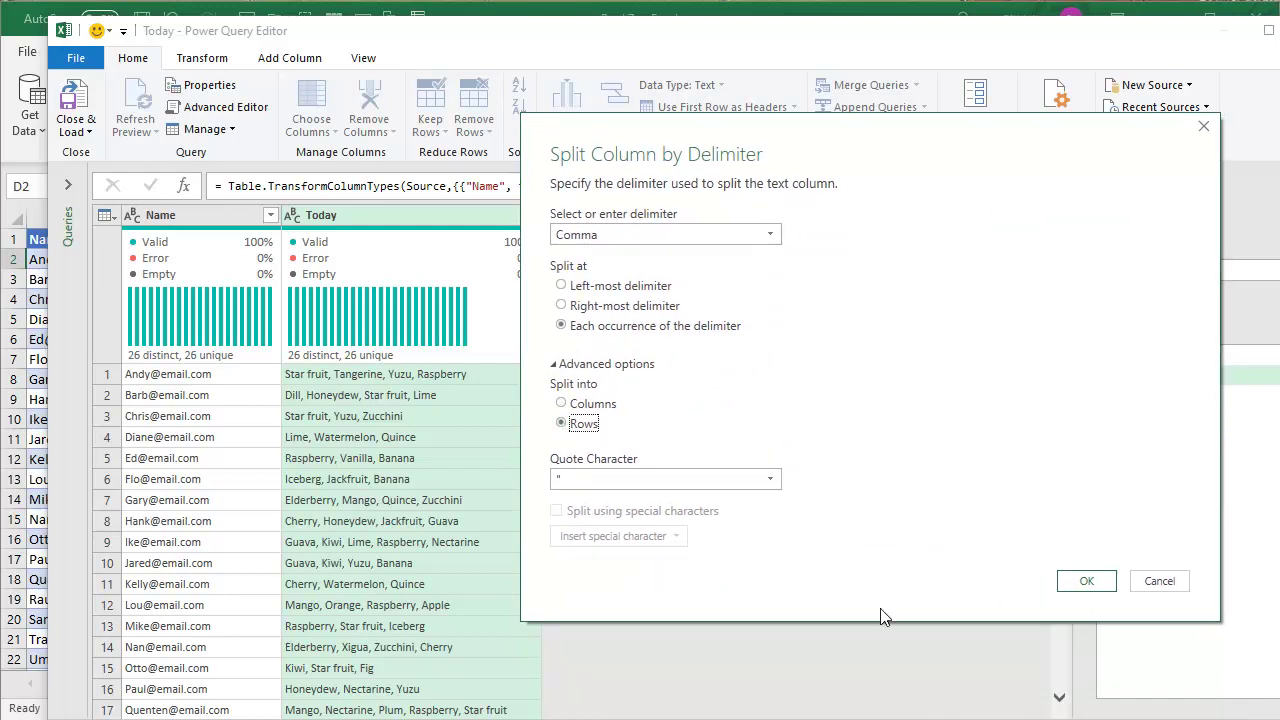
{"action": "left_click", "coordinate": [1085, 582]}
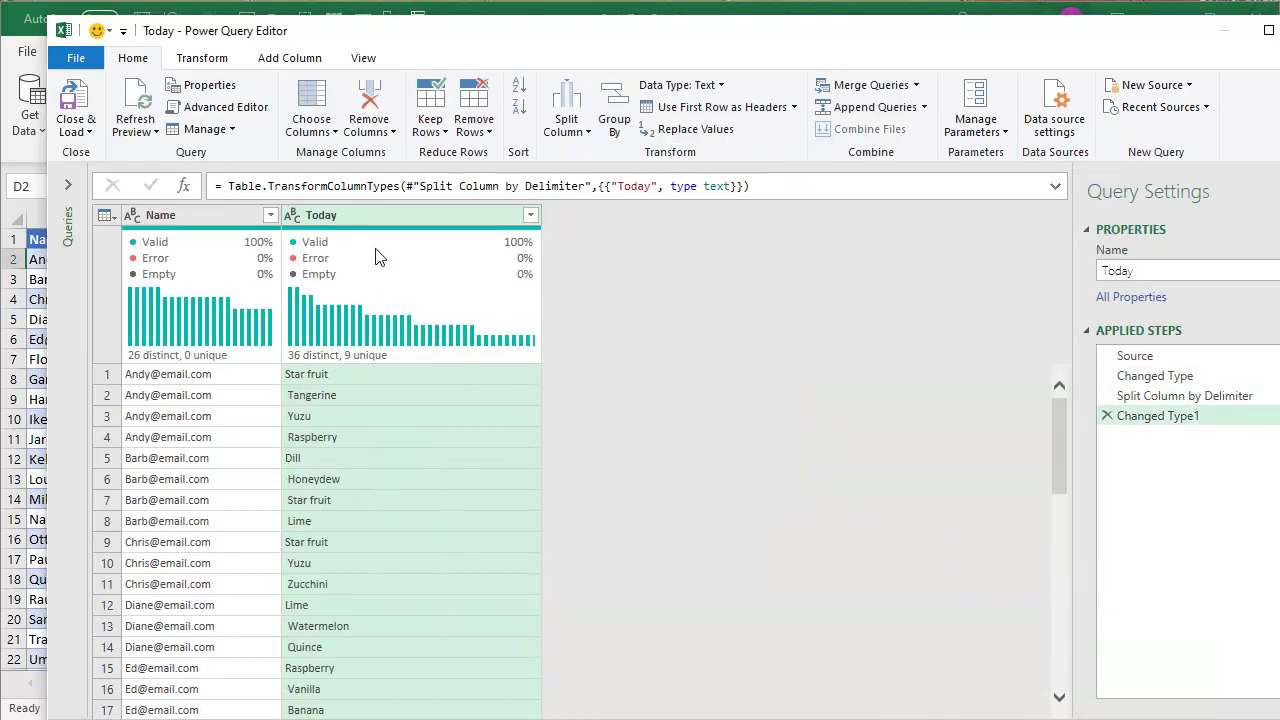
Step: Trim extra spaces from the Today fruit names
{"action": "right_click", "coordinate": [364, 208]}
{"action": "mouse_move", "coordinate": [590, 422]}
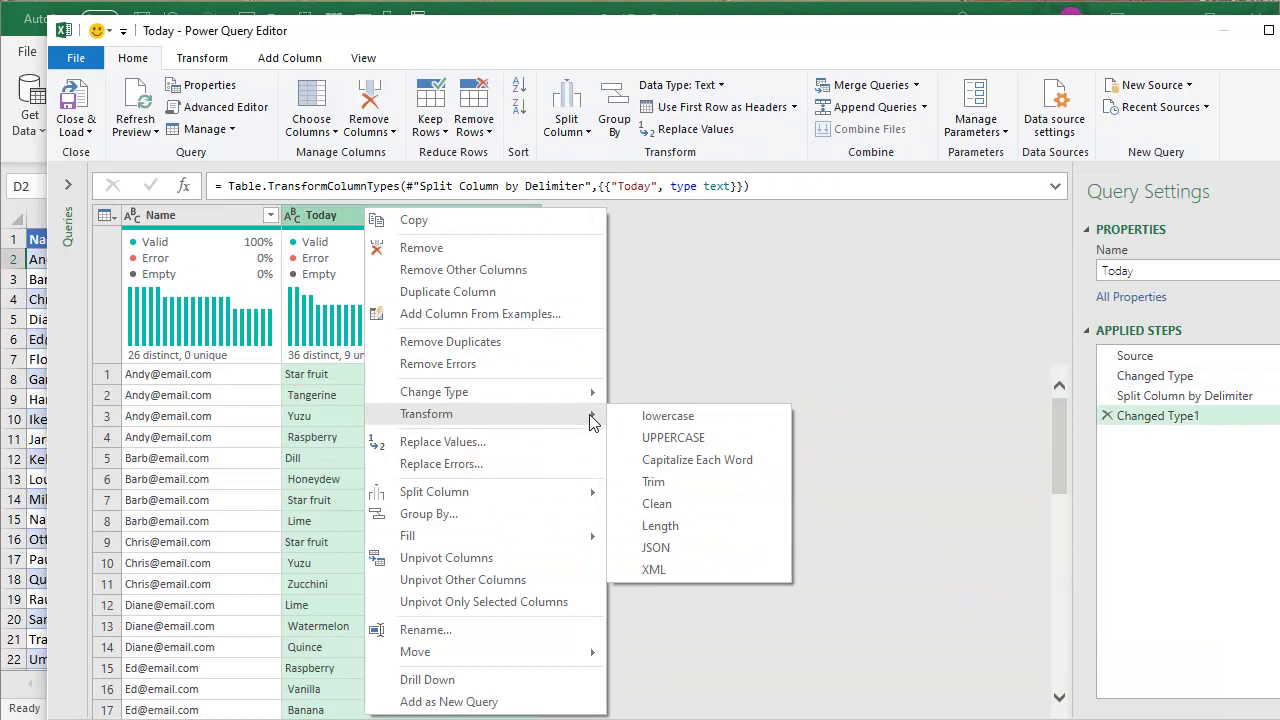
{"action": "left_click", "coordinate": [655, 483]}
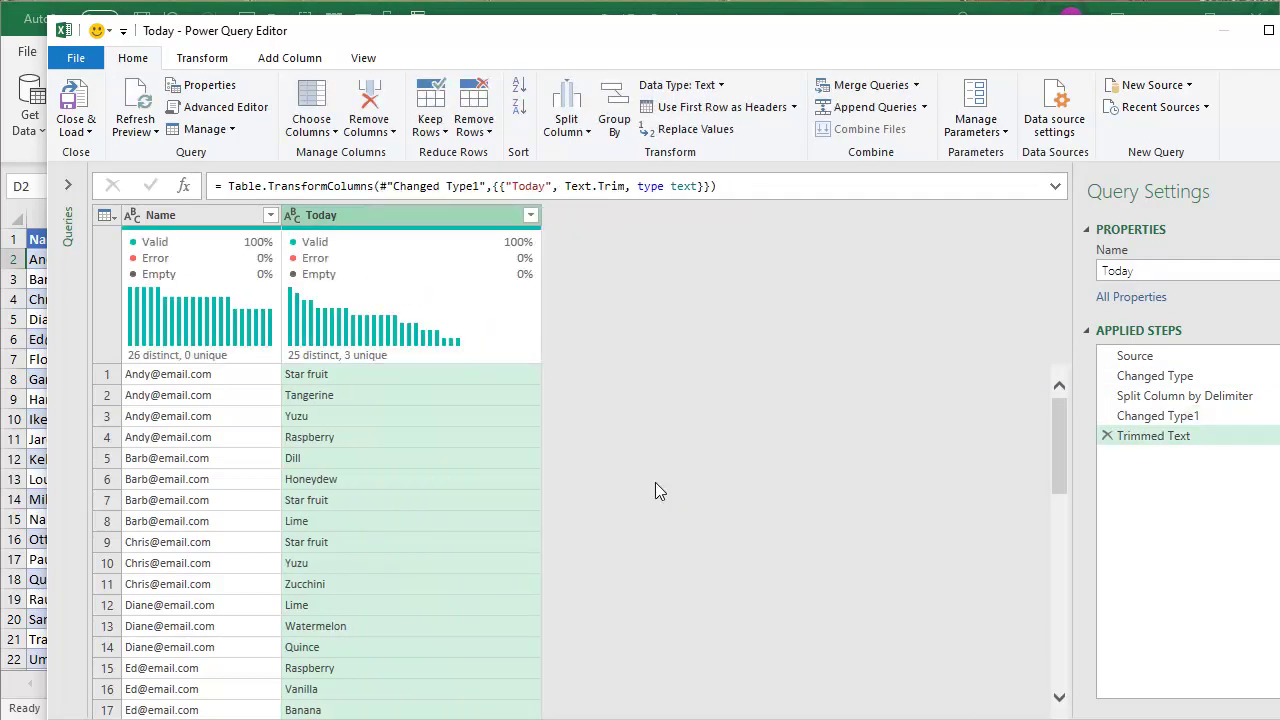
Step: Load the Today query as Only Create Connection
{"action": "left_click", "coordinate": [88, 133]}
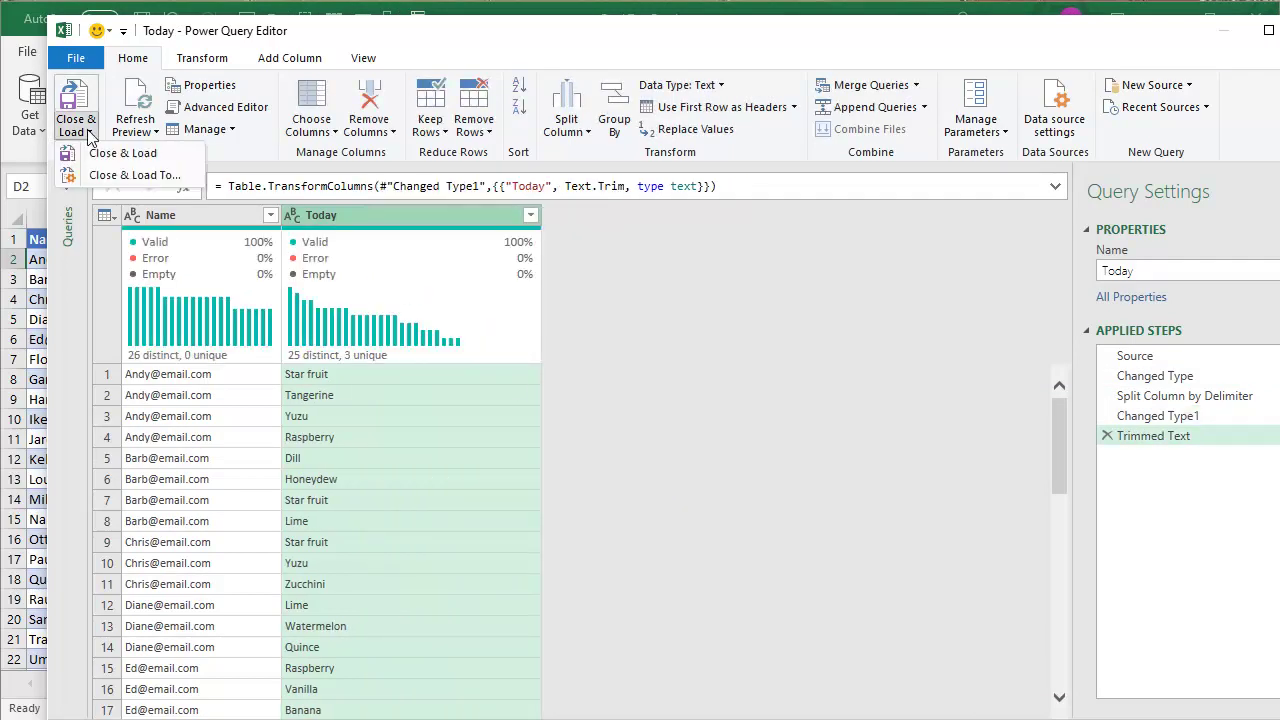
{"action": "left_click", "coordinate": [135, 175]}
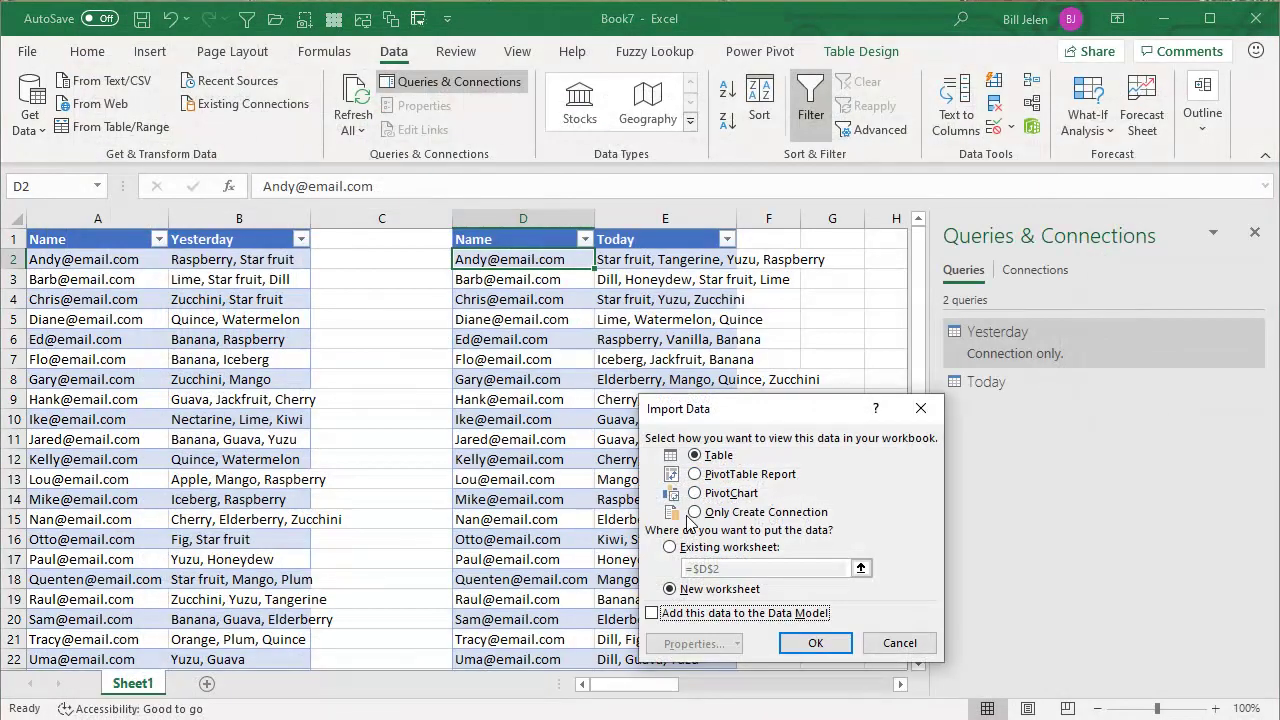
{"action": "left_click", "coordinate": [695, 512]}
{"action": "left_click", "coordinate": [816, 644]}
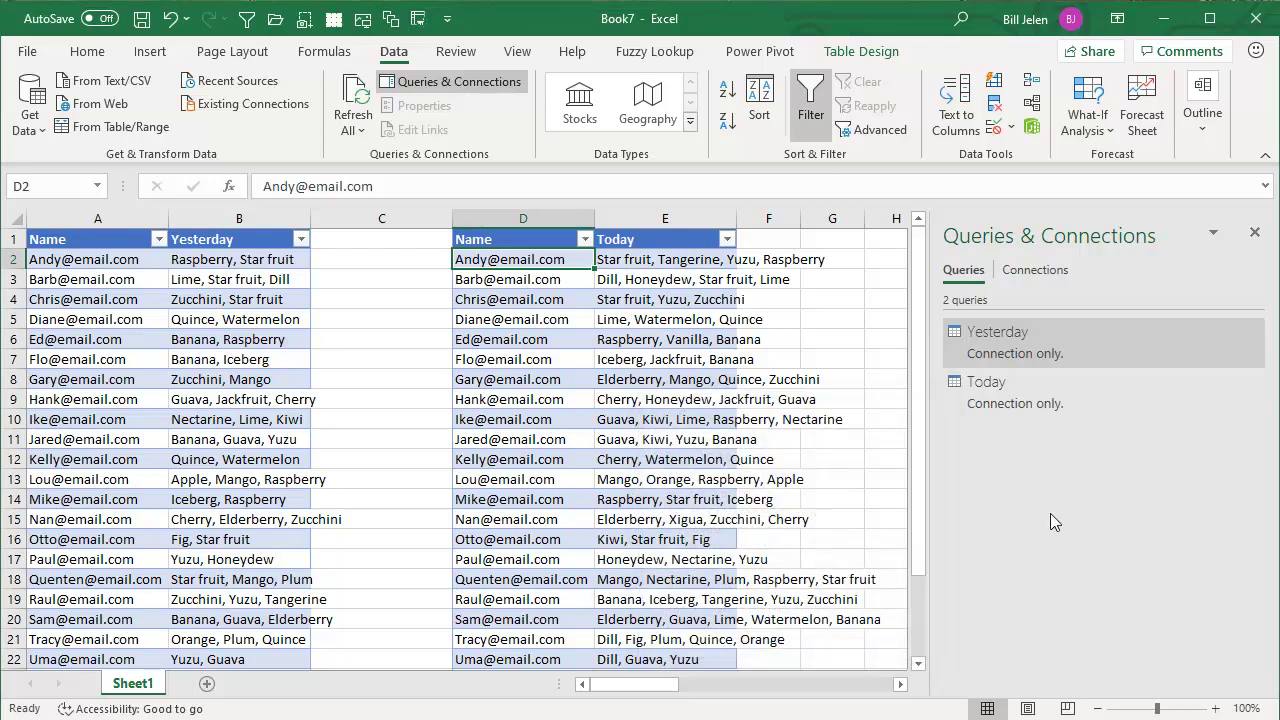
Step: Start a Merge Queries with Yesterday as the first table and Today as the second
{"action": "left_click", "coordinate": [40, 136]}
{"action": "mouse_move", "coordinate": [84, 357]}
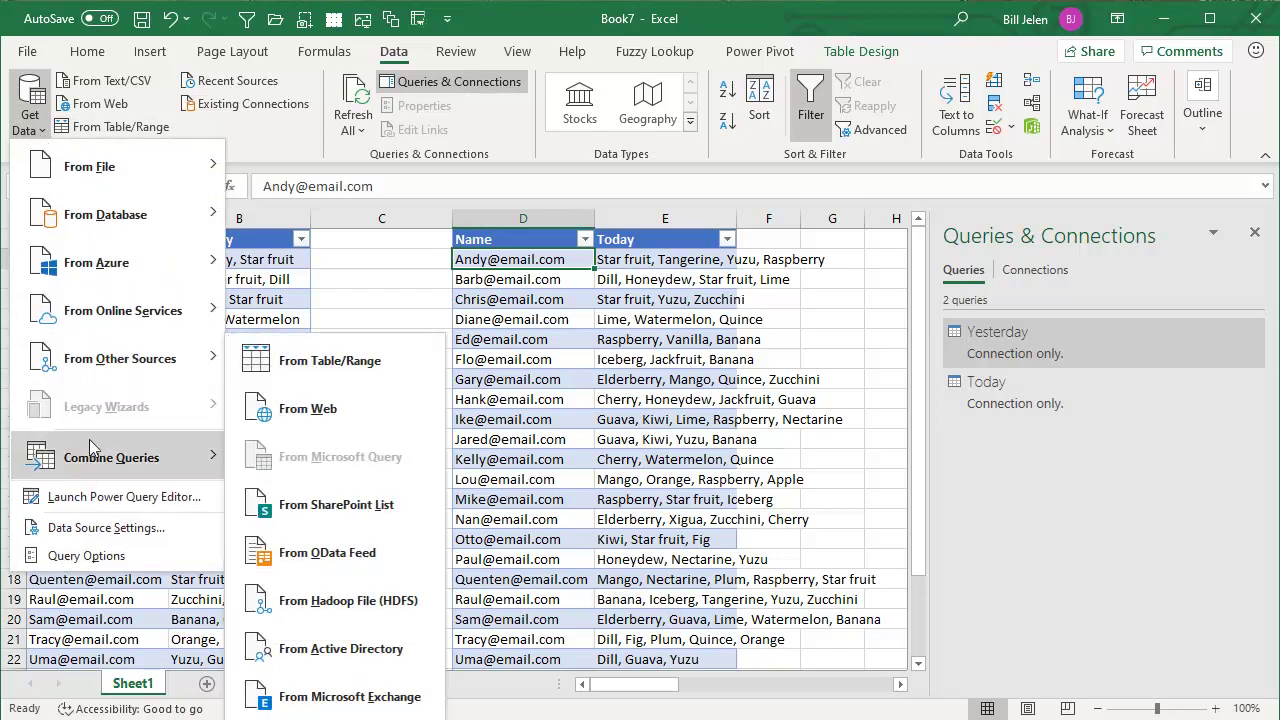
{"action": "mouse_move", "coordinate": [90, 457]}
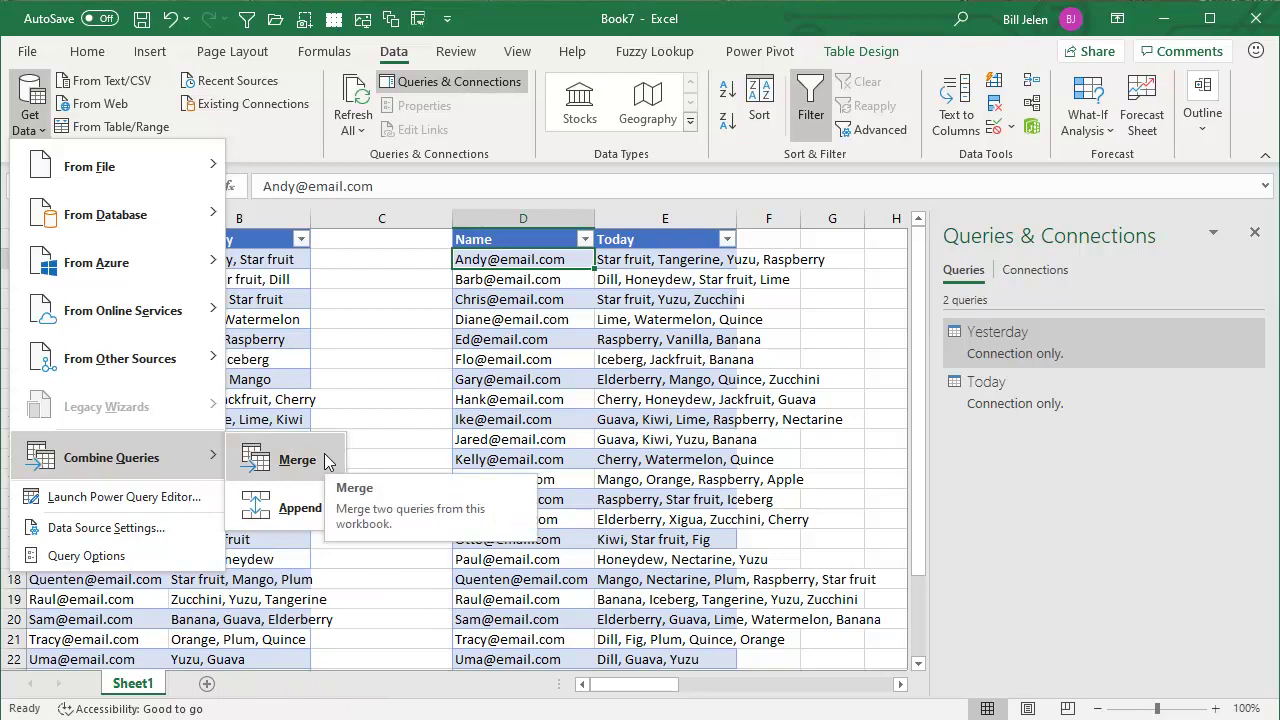
{"action": "left_click", "coordinate": [326, 461]}
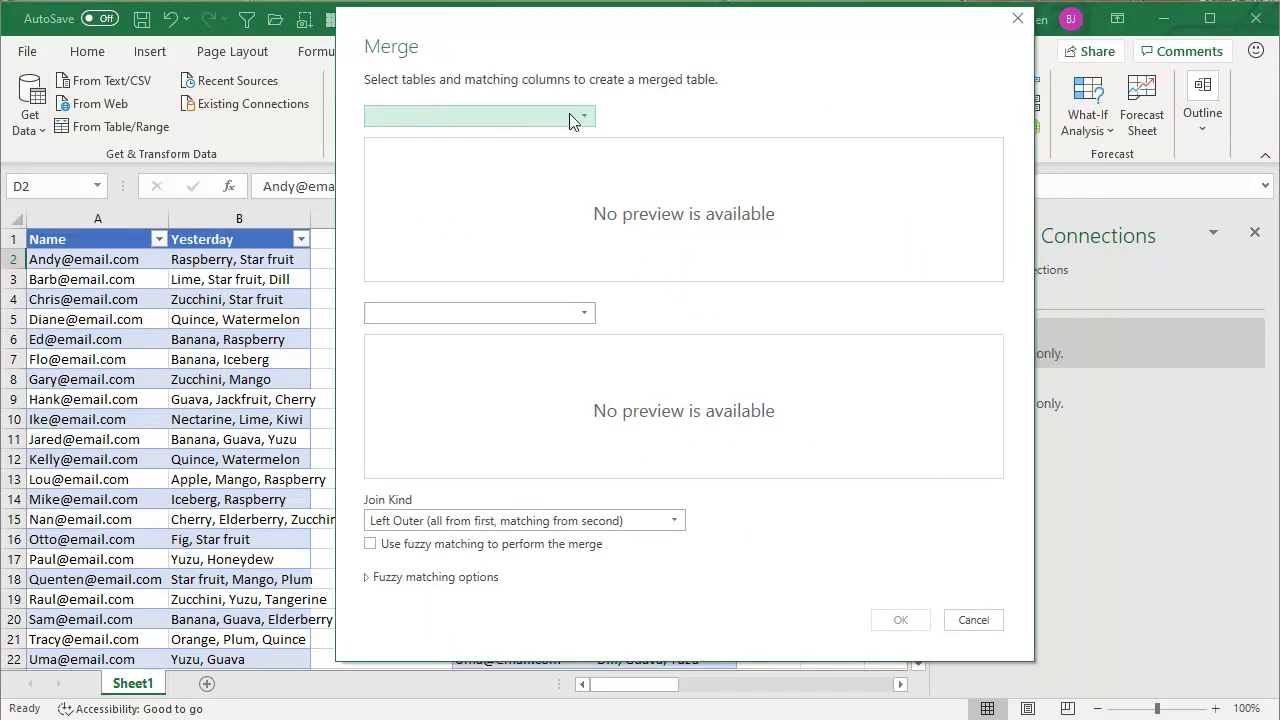
{"action": "left_click", "coordinate": [584, 116]}
{"action": "left_click", "coordinate": [431, 166]}
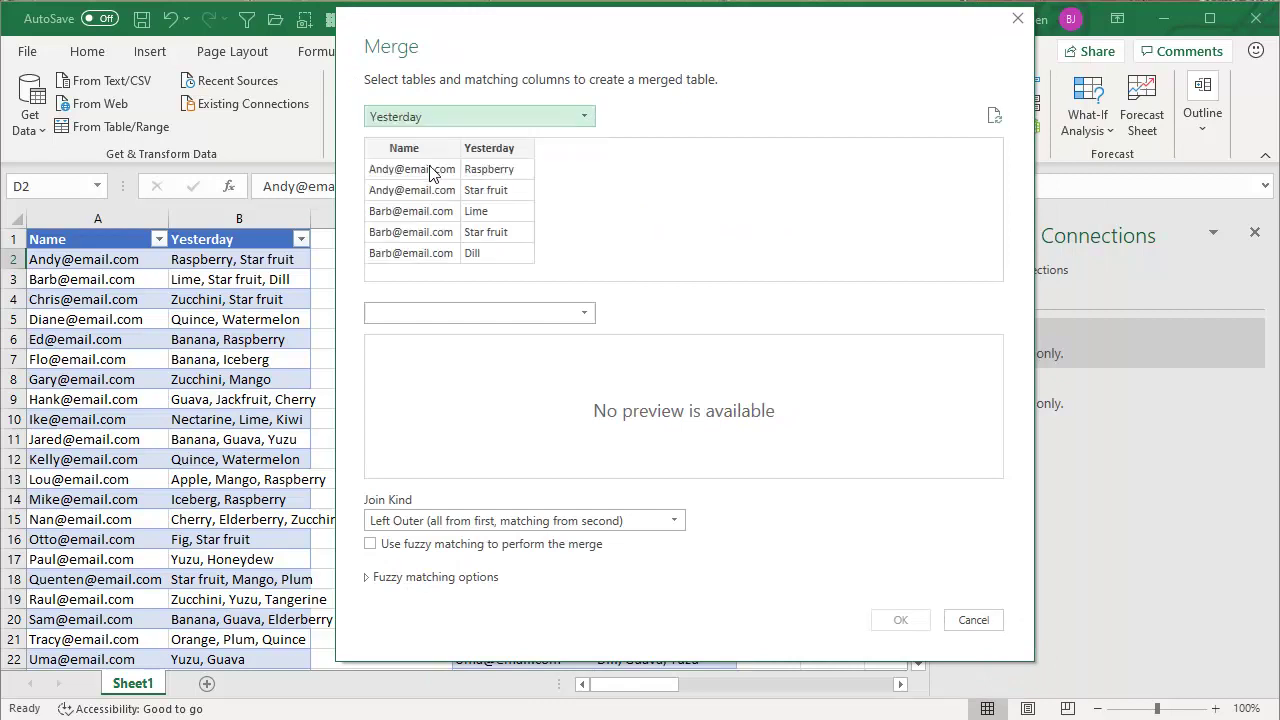
{"action": "left_click", "coordinate": [585, 313]}
{"action": "left_click", "coordinate": [433, 340]}
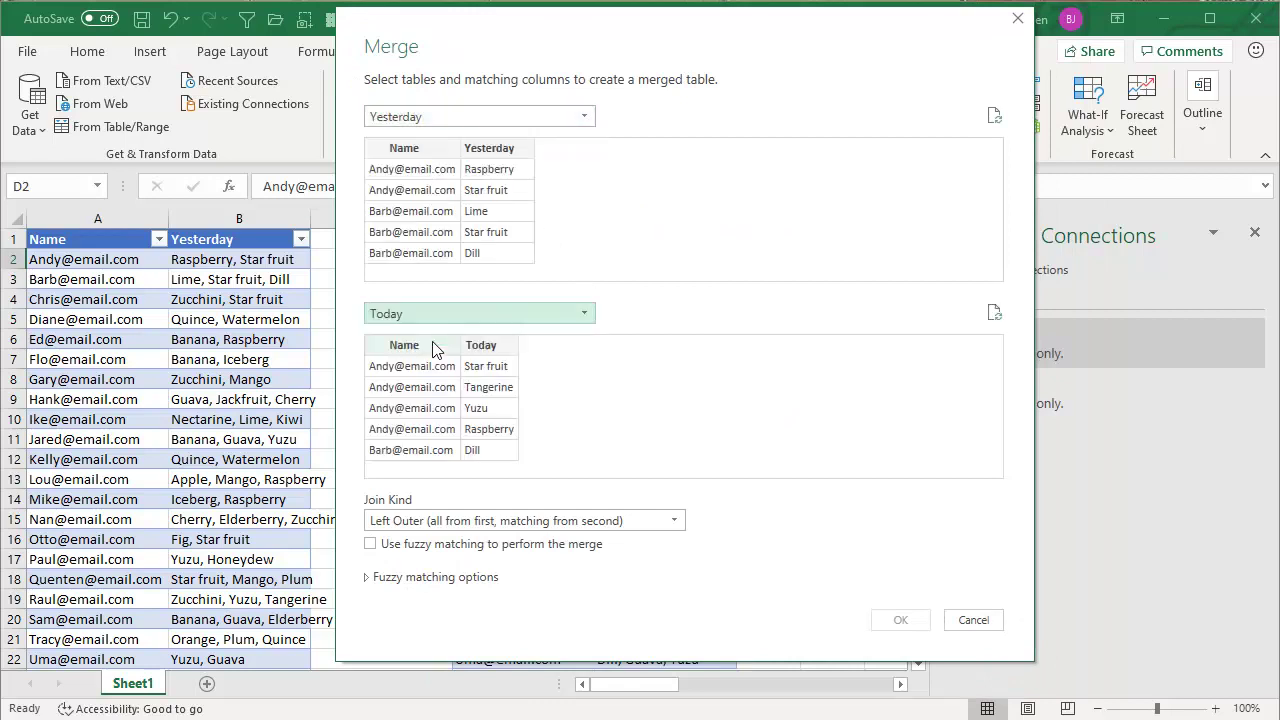
Step: Match on the Name and fruit columns of both tables with a Right Anti join
{"action": "left_click", "coordinate": [403, 150]}
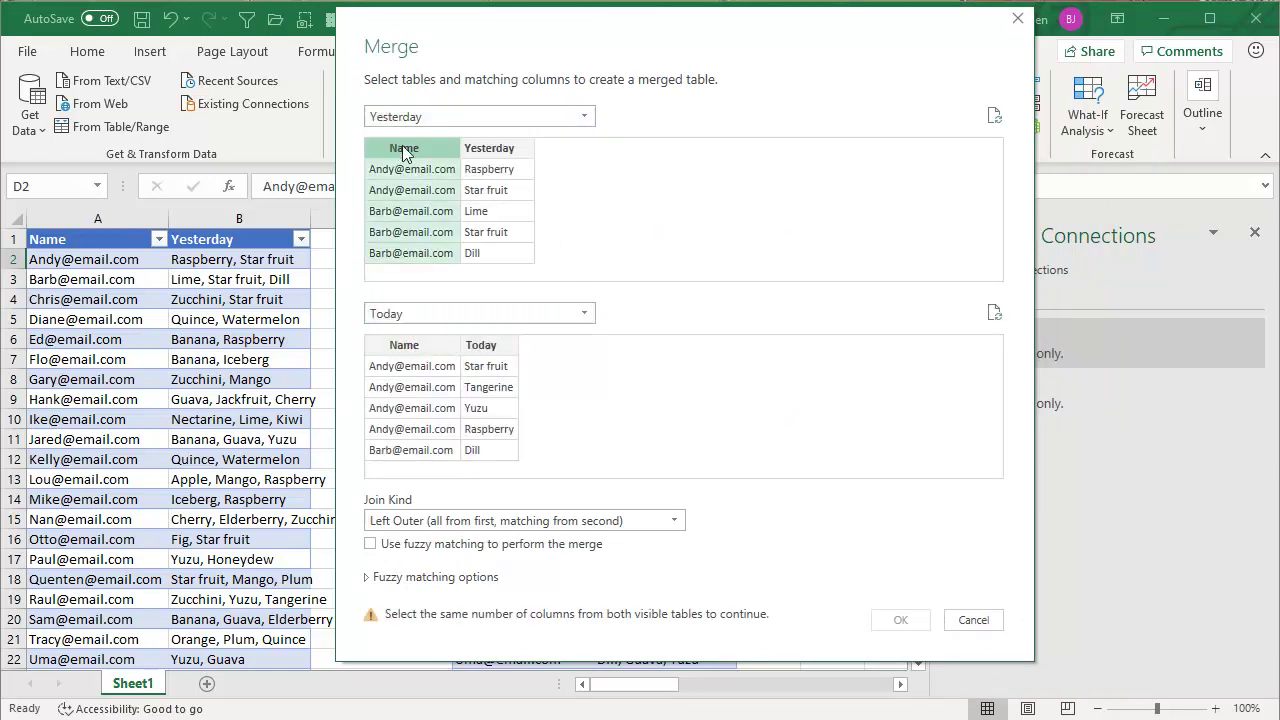
{"action": "left_click", "coordinate": [488, 150], "text": "ctrl"}
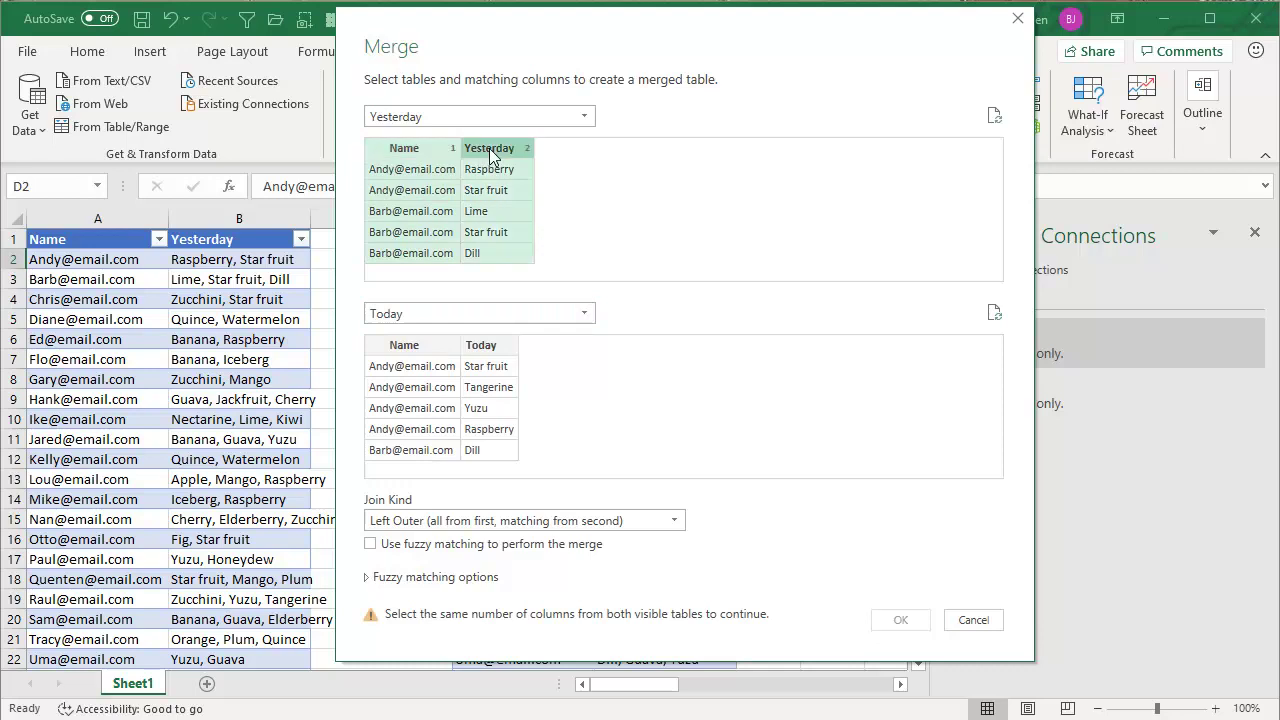
{"action": "left_click", "coordinate": [408, 346]}
{"action": "left_click", "coordinate": [494, 346], "text": "ctrl"}
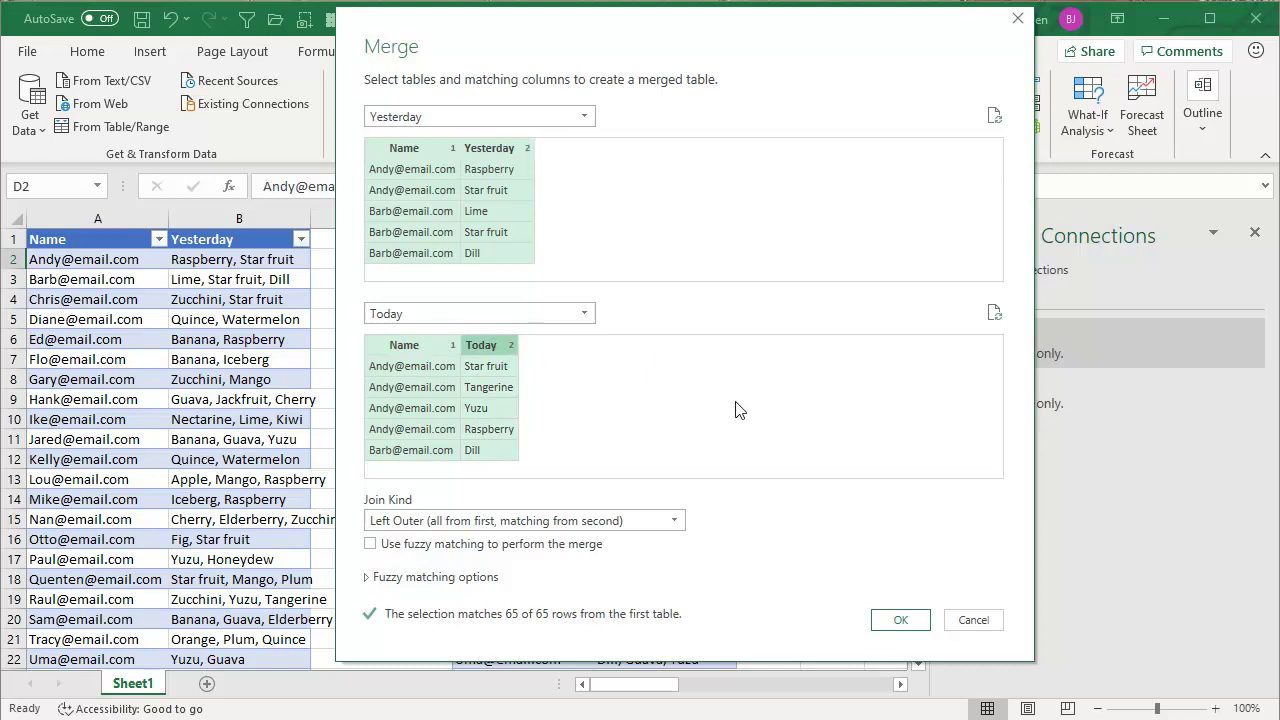
{"action": "left_click", "coordinate": [676, 528]}
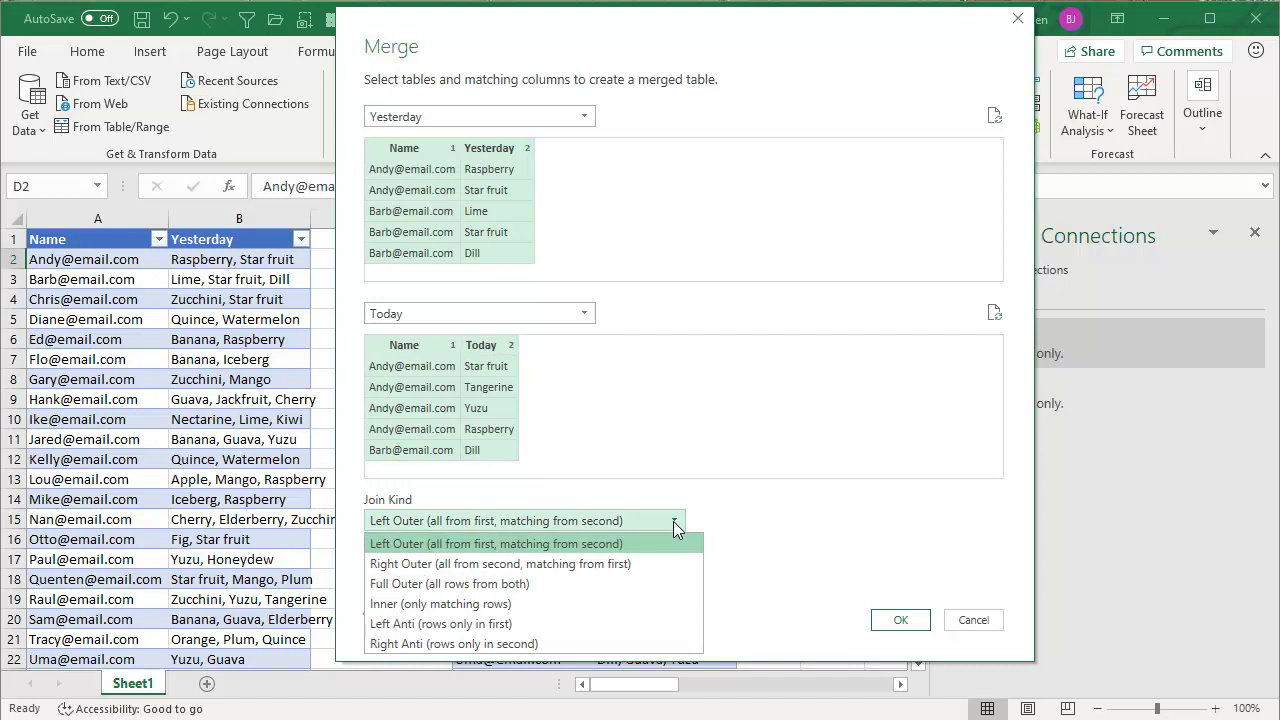
{"action": "left_click", "coordinate": [475, 644]}
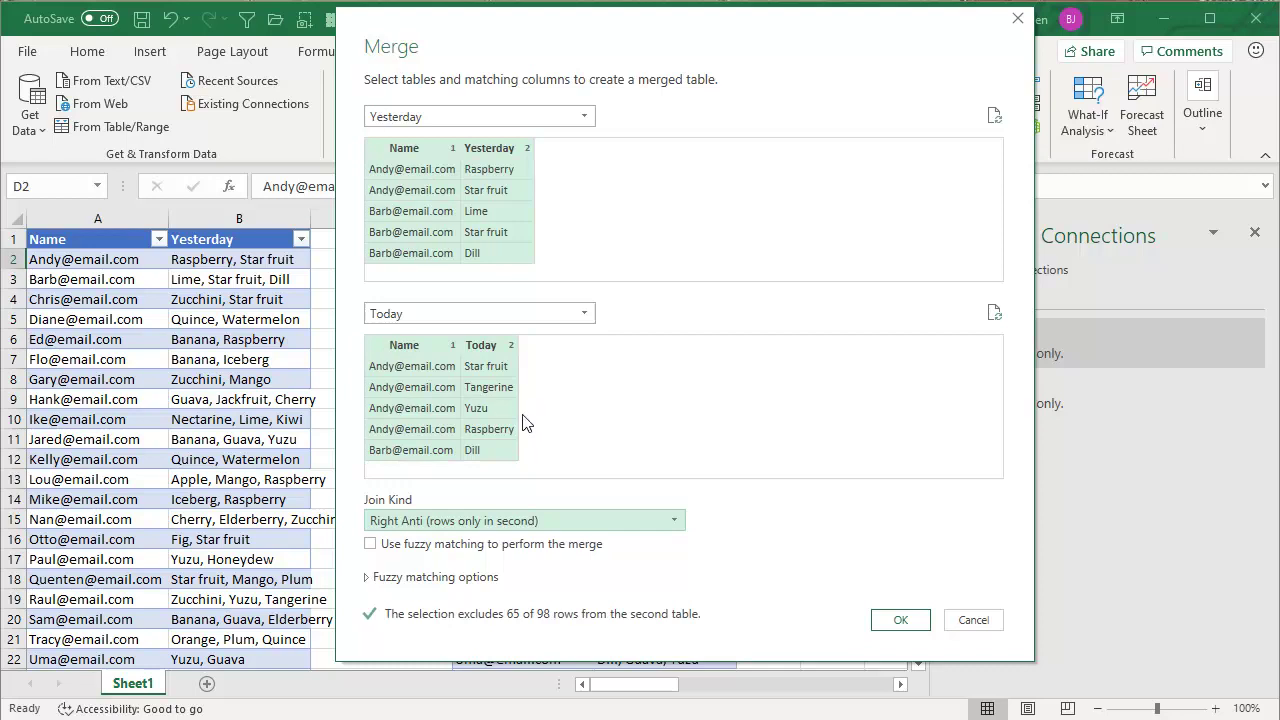
Step: Confirm the merge and expand the Today column into its Name and fruit columns
{"action": "left_click", "coordinate": [901, 619]}
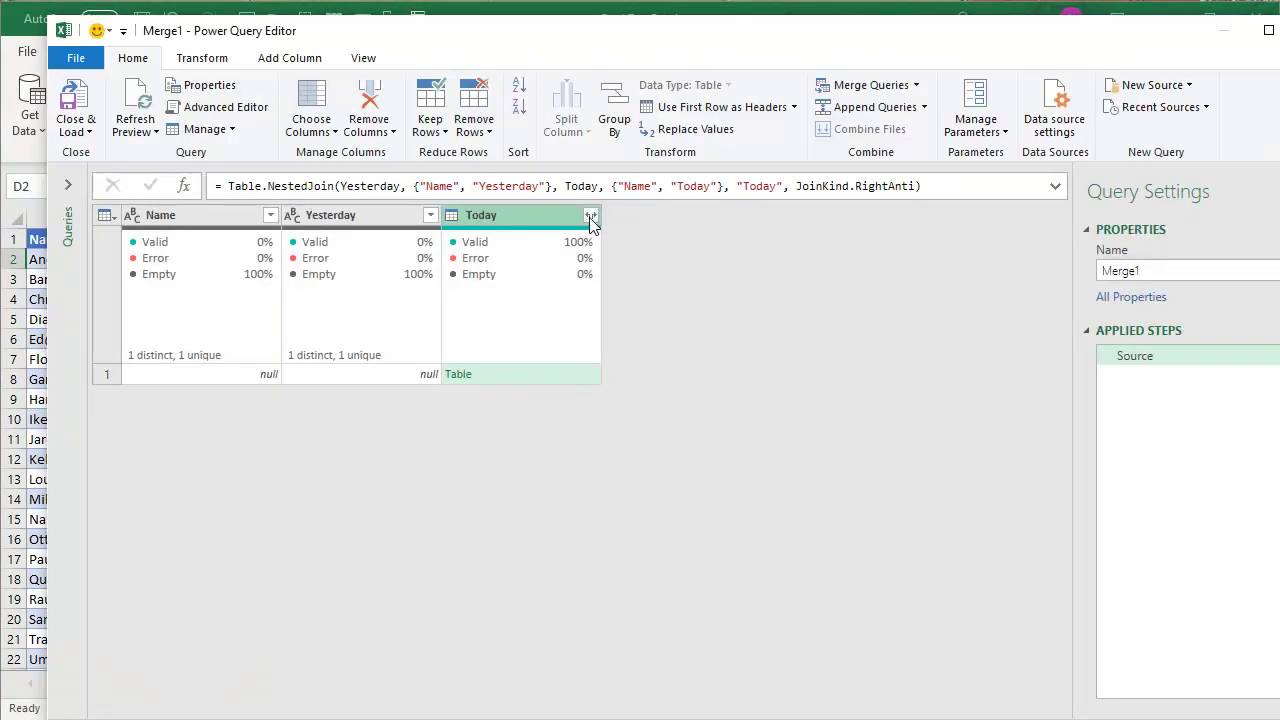
{"action": "left_click", "coordinate": [590, 215]}
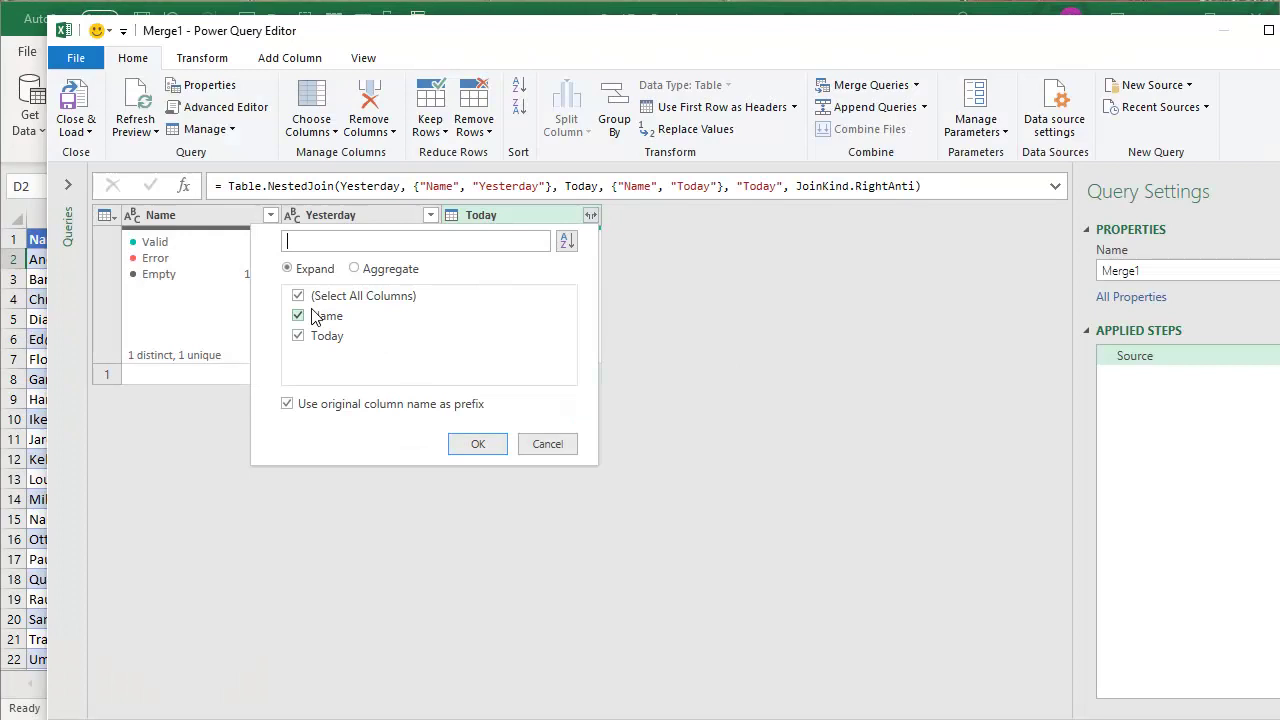
{"action": "left_click", "coordinate": [478, 446]}
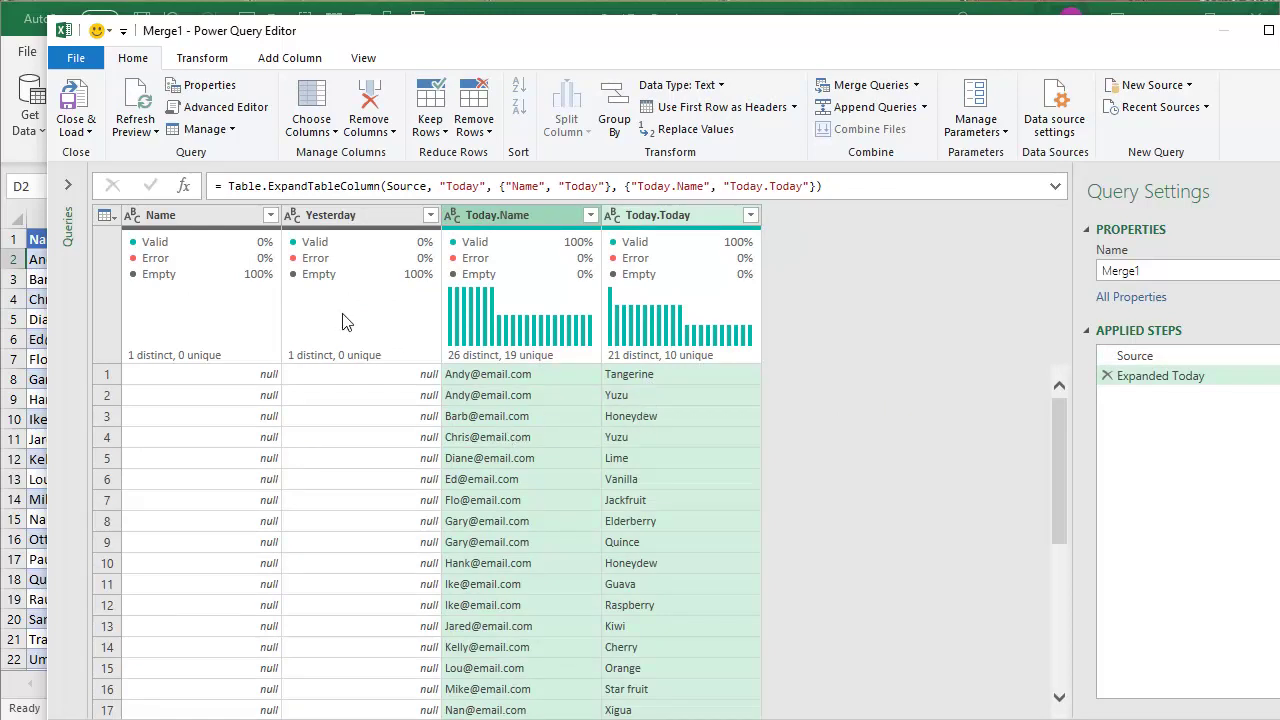
Step: Remove the empty Name and Yesterday columns and Close & Load Merge1 to the workbook
{"action": "left_click", "coordinate": [186, 214]}
{"action": "left_click", "coordinate": [336, 220], "text": "ctrl"}
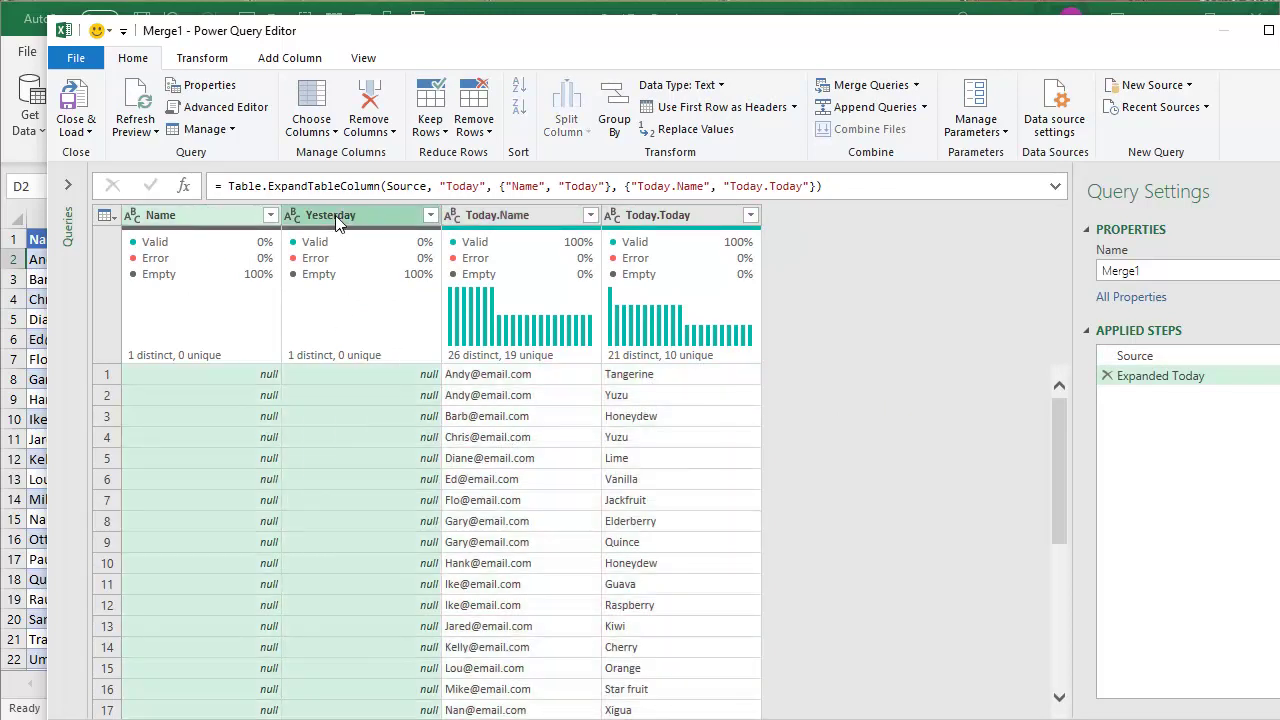
{"action": "right_click", "coordinate": [336, 220]}
{"action": "left_click", "coordinate": [370, 262]}
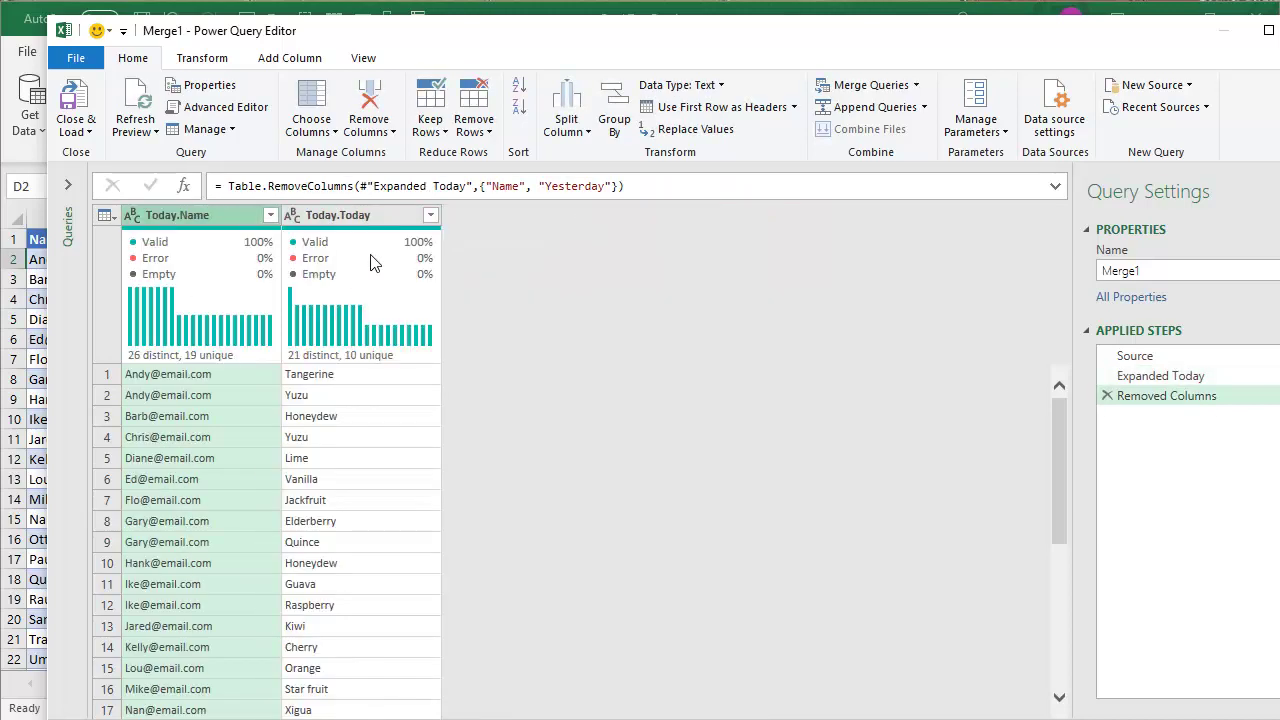
{"action": "left_click", "coordinate": [90, 94]}
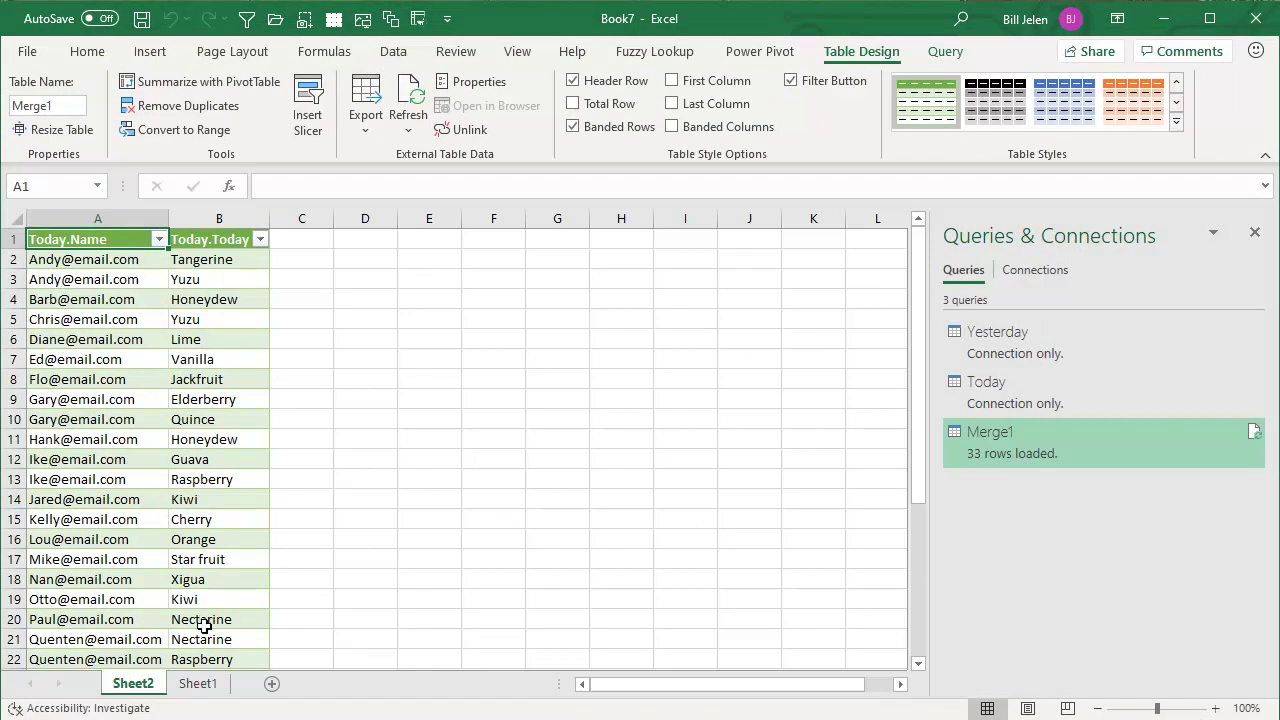
Step: On Sheet1, copy the Today table's data and paste it over the Yesterday table
{"action": "left_click", "coordinate": [198, 684]}
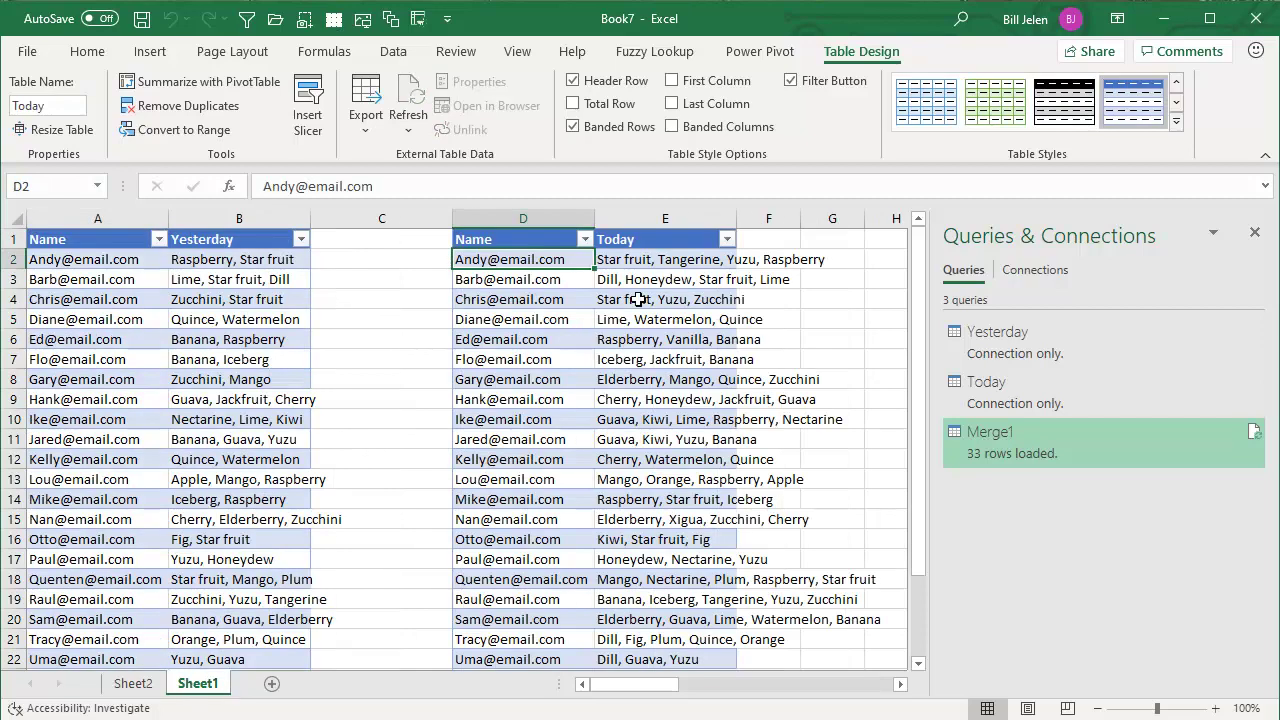
{"action": "key", "text": "ctrl+shift+Down"}
{"action": "key", "text": "ctrl+shift+Right"}
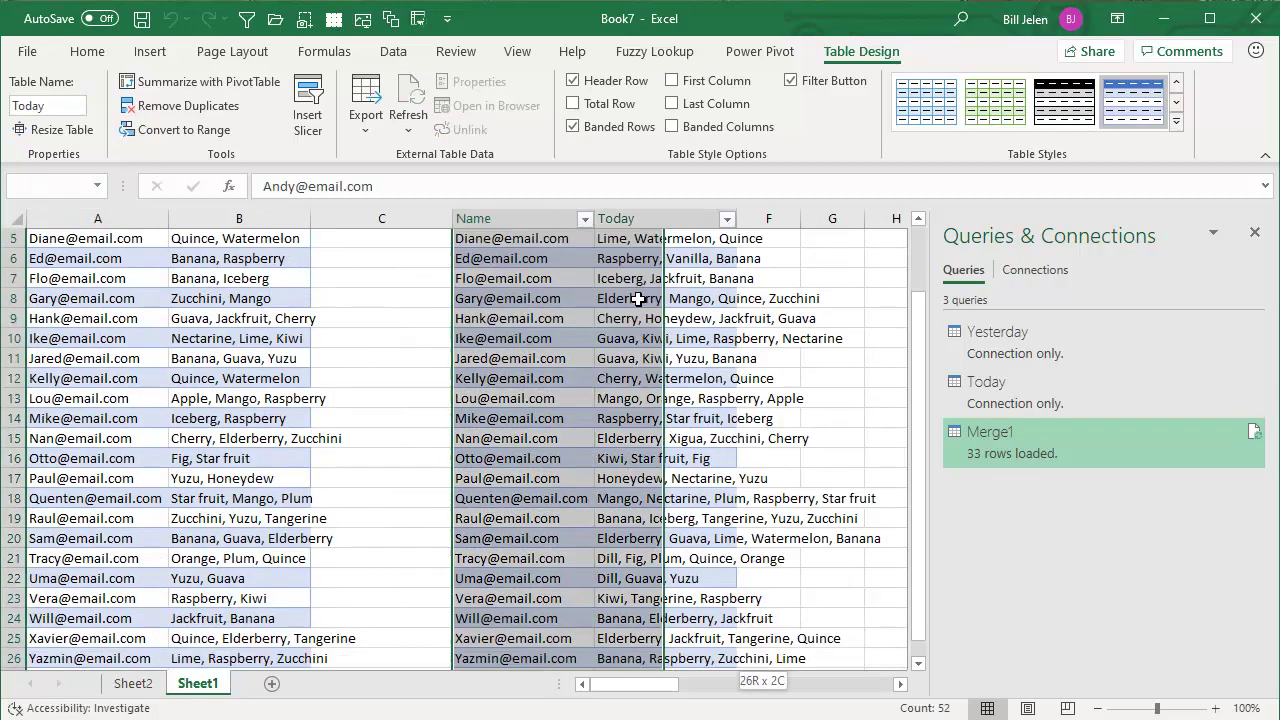
{"action": "key", "text": "ctrl+c"}
{"action": "key", "text": "Left"}
{"action": "key", "text": "Home"}
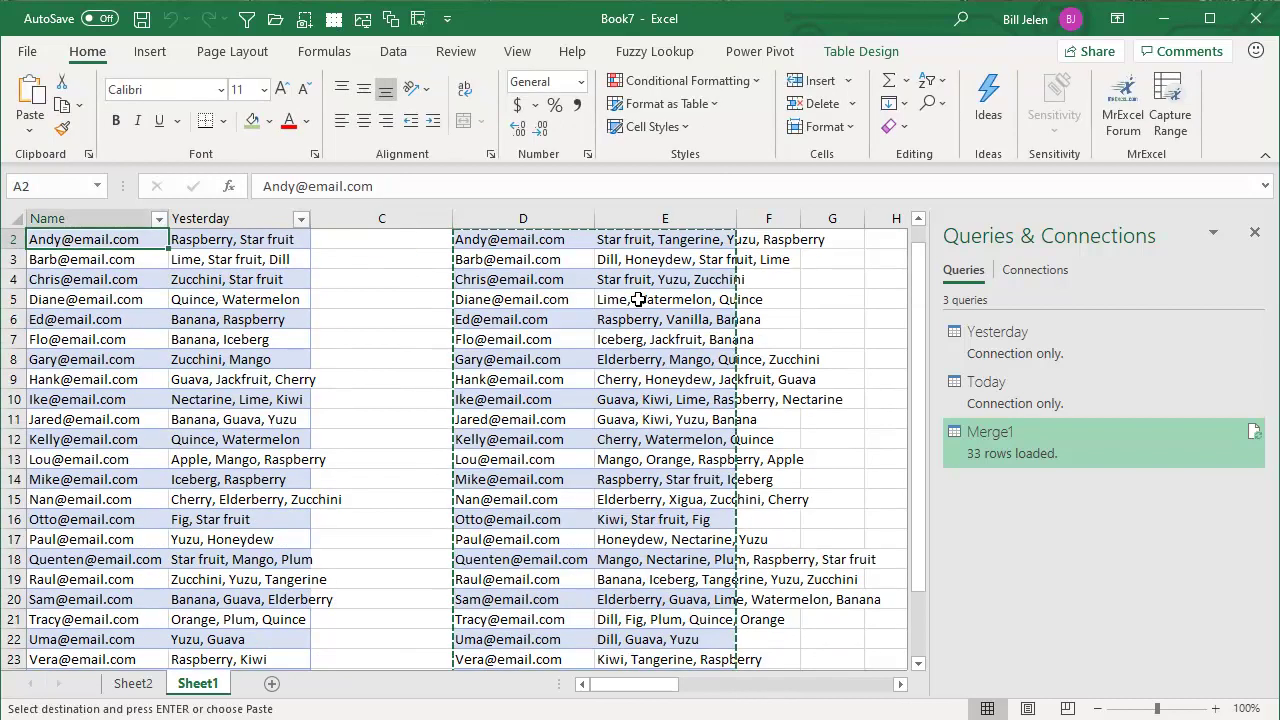
{"action": "key", "text": "ctrl+v"}
Step: Append new fruits to E2:E4: Grapefruit in E2, Lemon and Citrus in E3, Something in E4
{"action": "key", "text": "Right"}
{"action": "key", "text": "Right"}
{"action": "key", "text": "Right"}
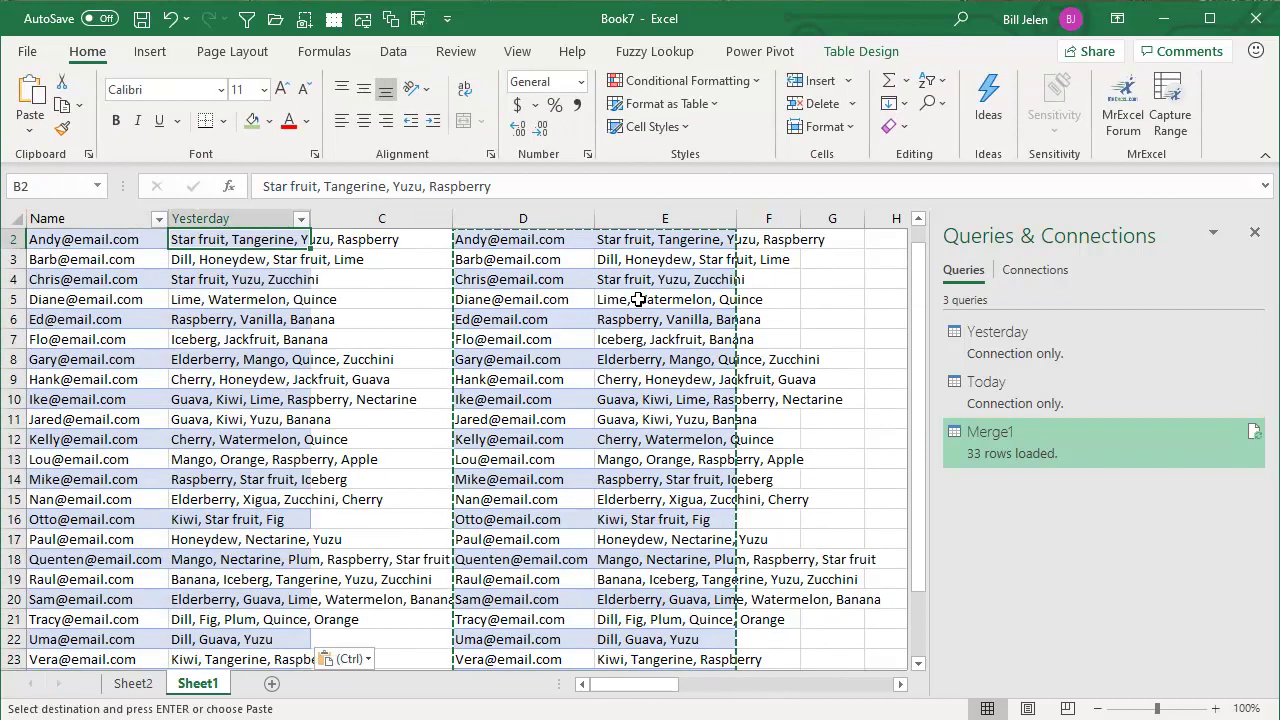
{"action": "key", "text": "F2"}
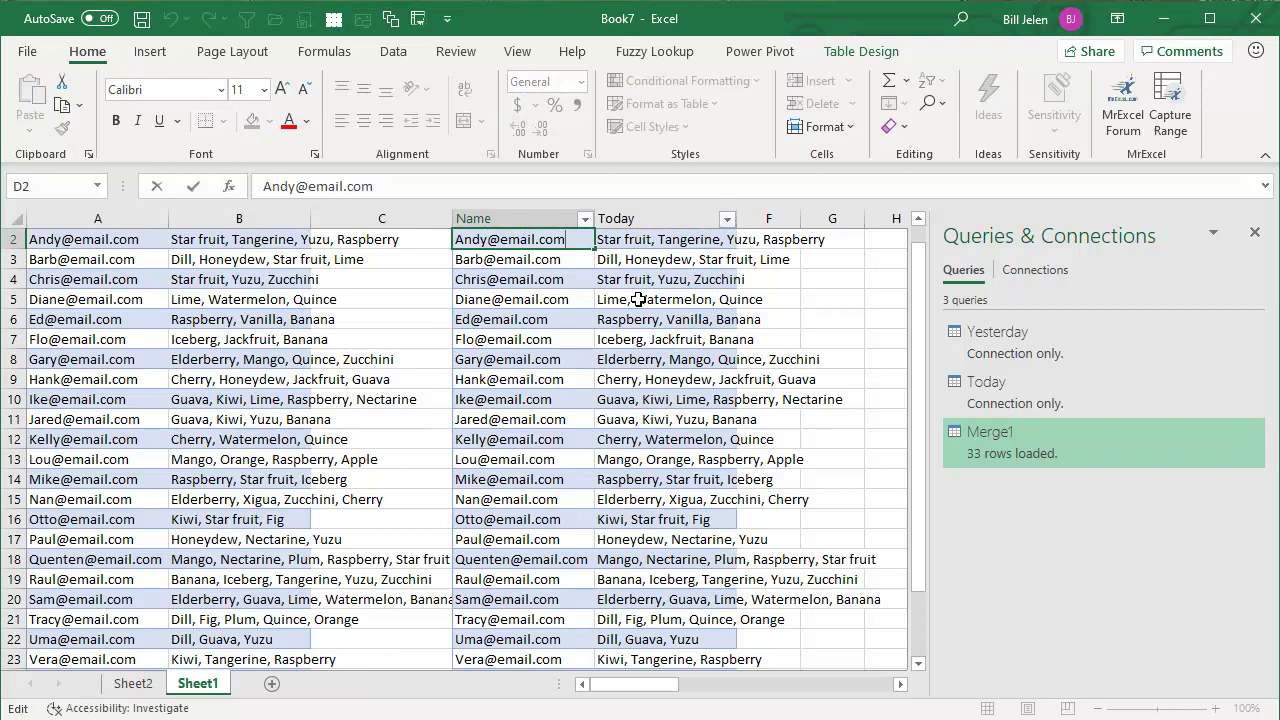
{"action": "key", "text": "Tab"}
{"action": "key", "text": "F2"}
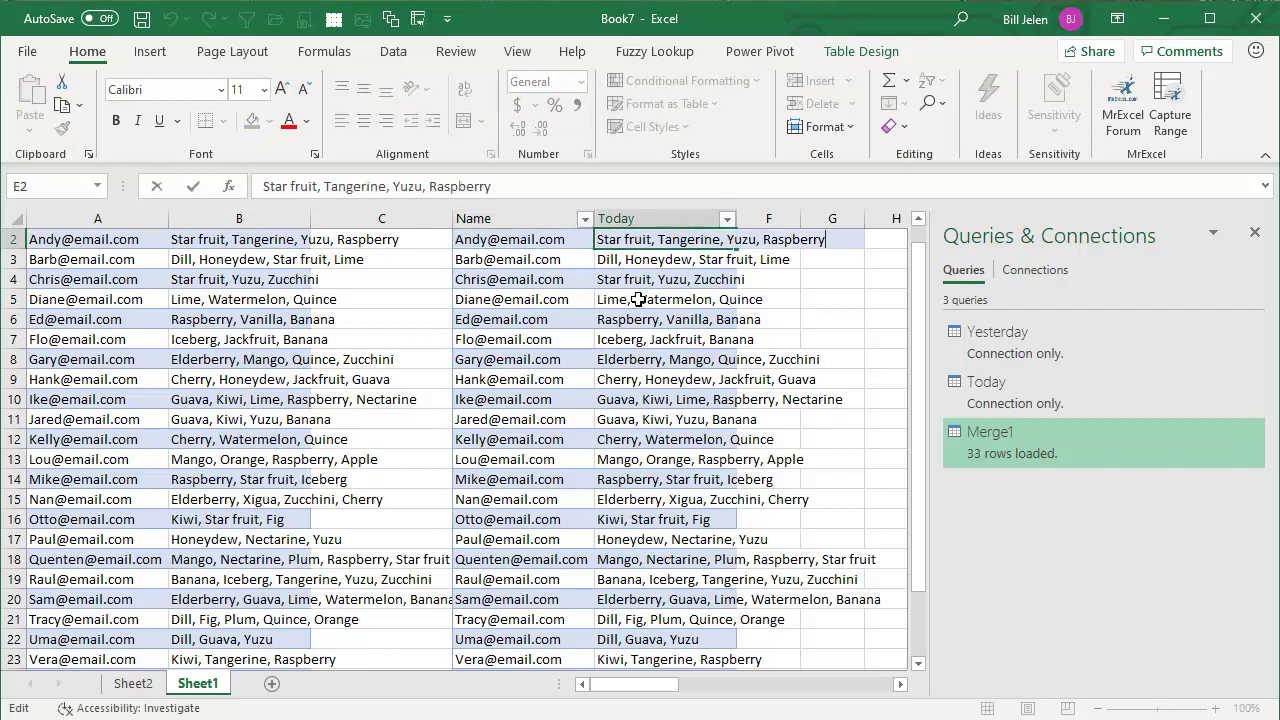
{"action": "type", "text": ", Grapefruit"}
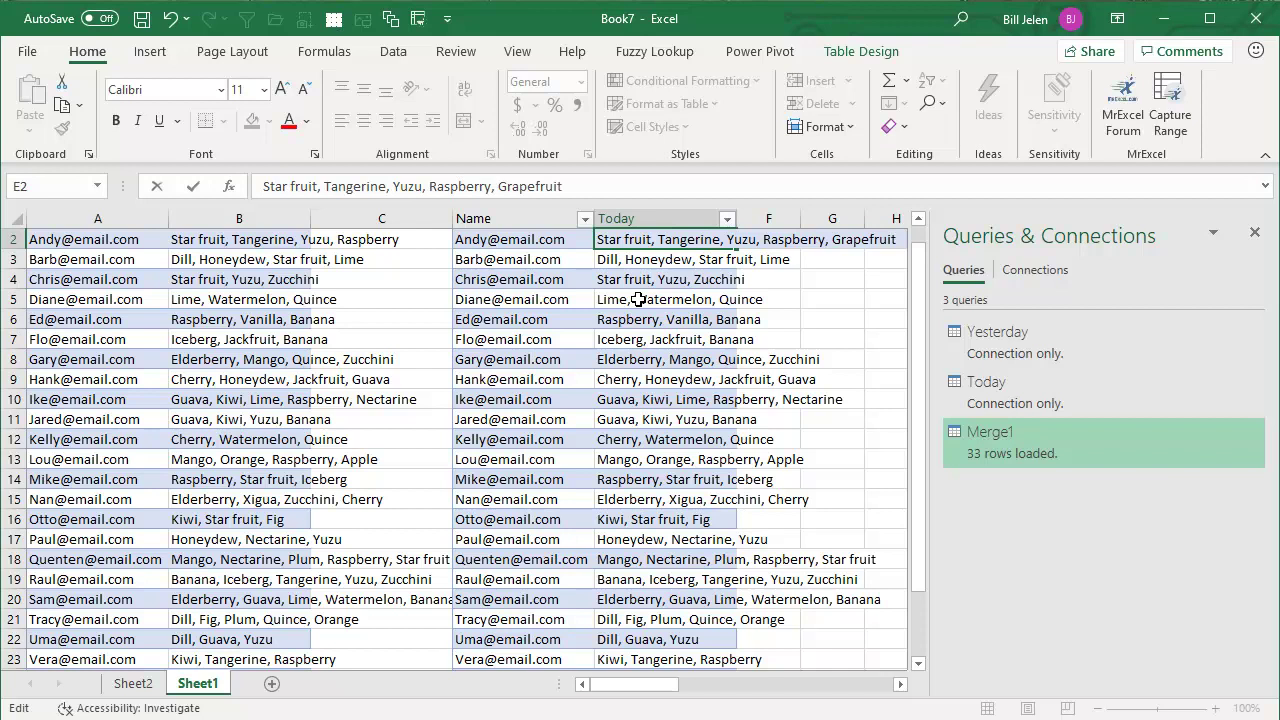
{"action": "key", "text": "Return"}
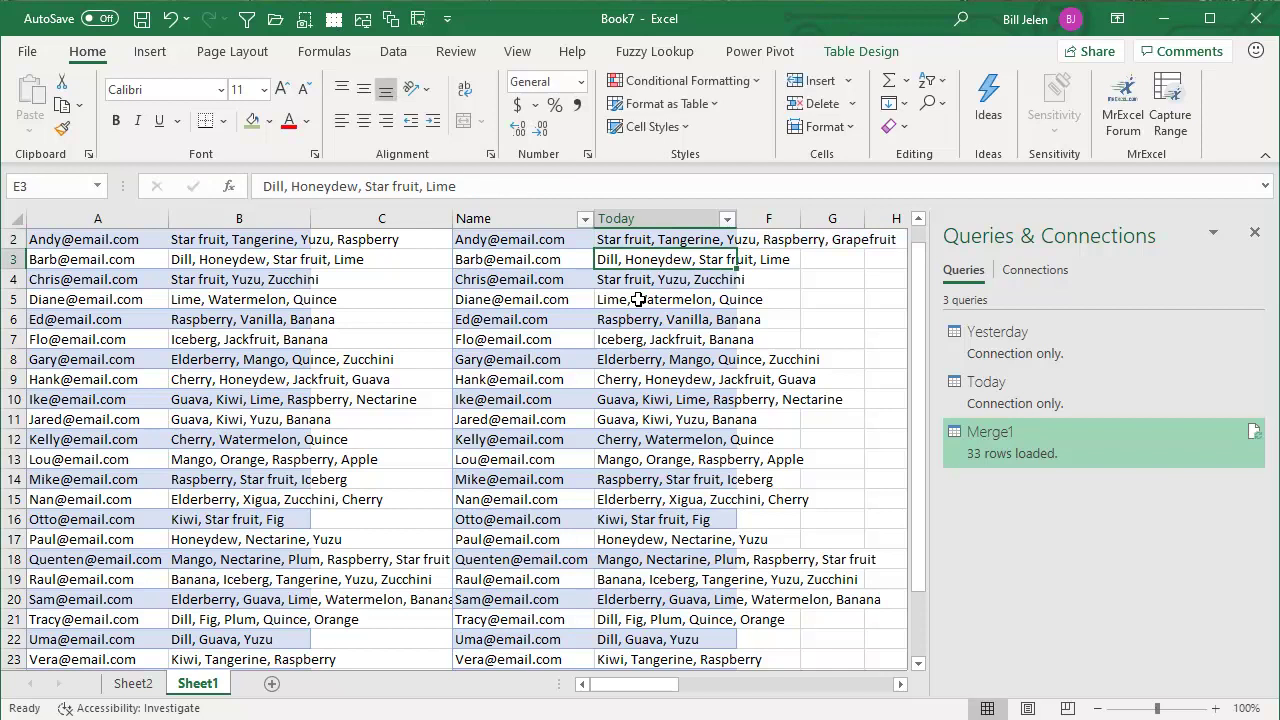
{"action": "key", "text": "F2"}
{"action": "type", "text": ", Lemon"}
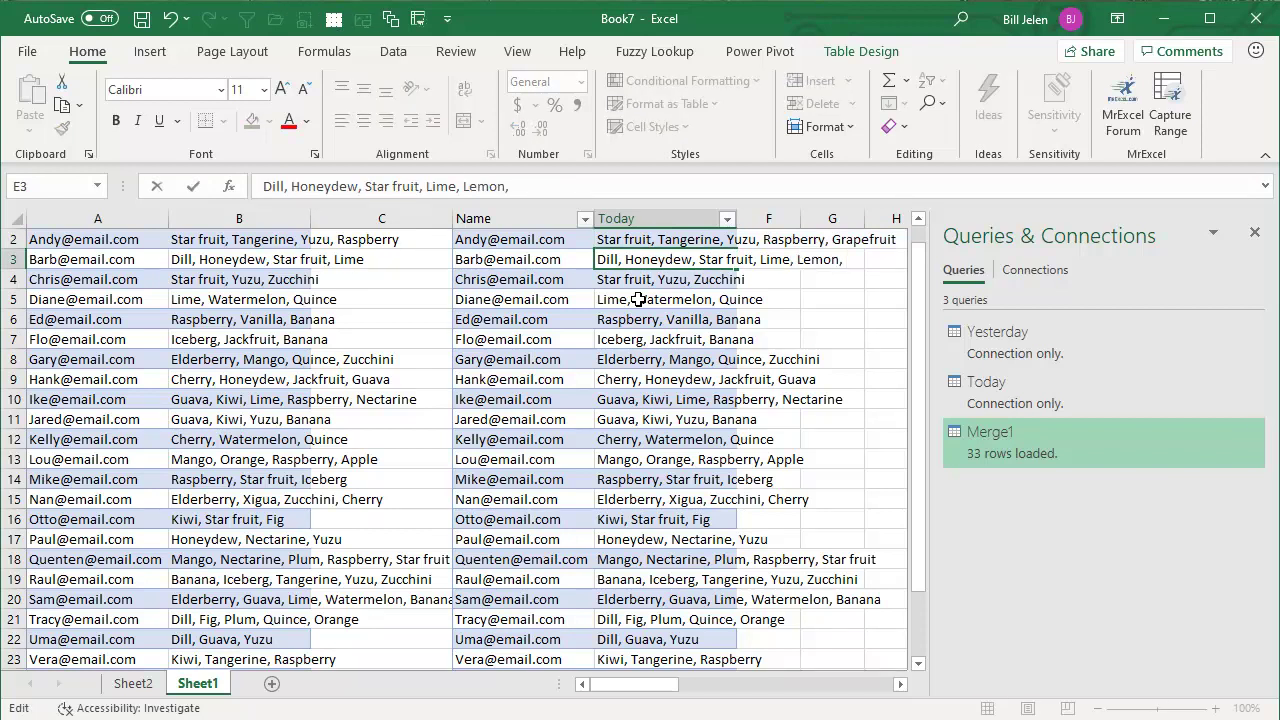
{"action": "type", "text": ", Citrus, Catt"}
{"action": "key", "text": "Return"}
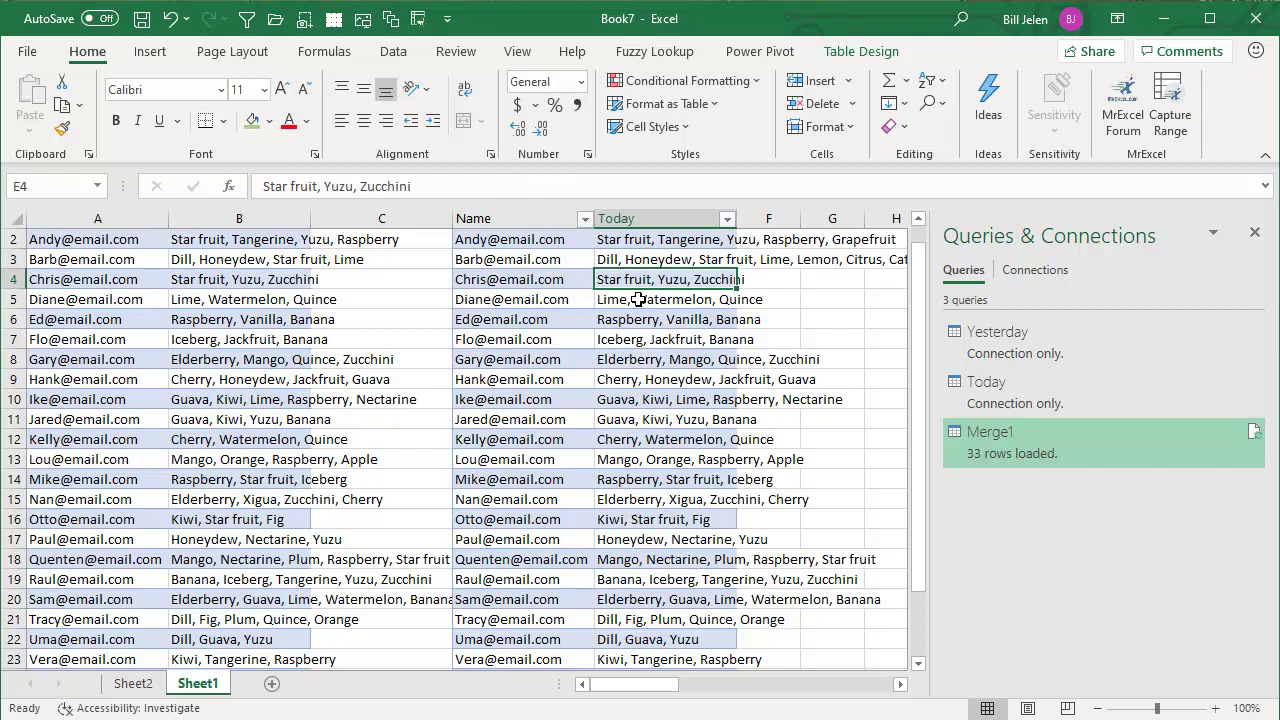
{"action": "key", "text": "F2"}
{"action": "type", "text": ", Something"}
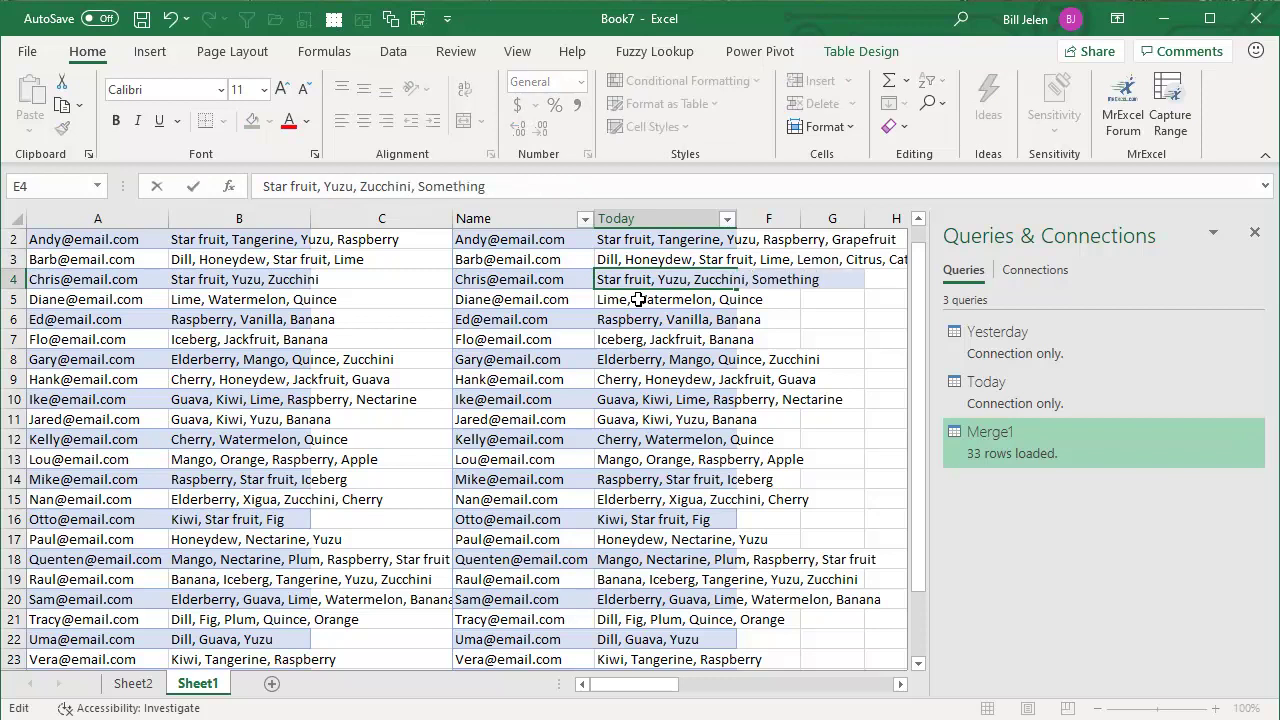
{"action": "key", "text": "Return"}
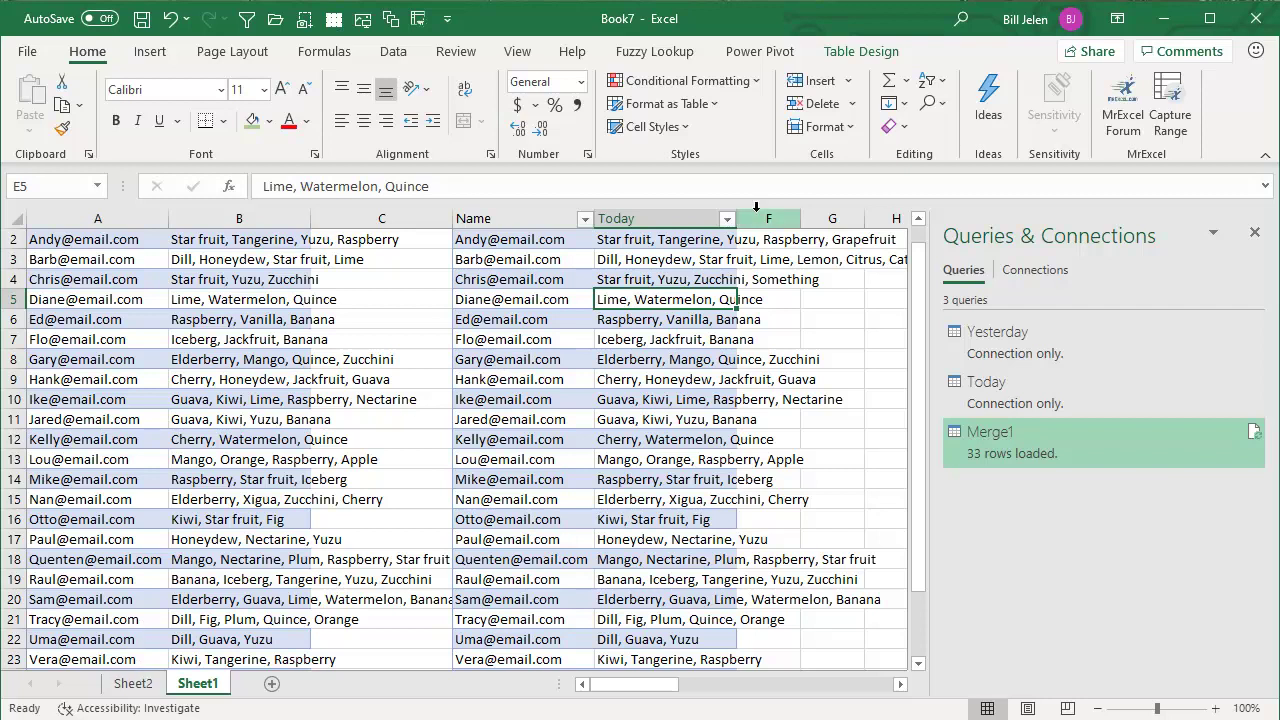
Step: Refresh the Merge1 query on Sheet2 from the Queries & Connections pane
{"action": "left_click", "coordinate": [133, 683]}
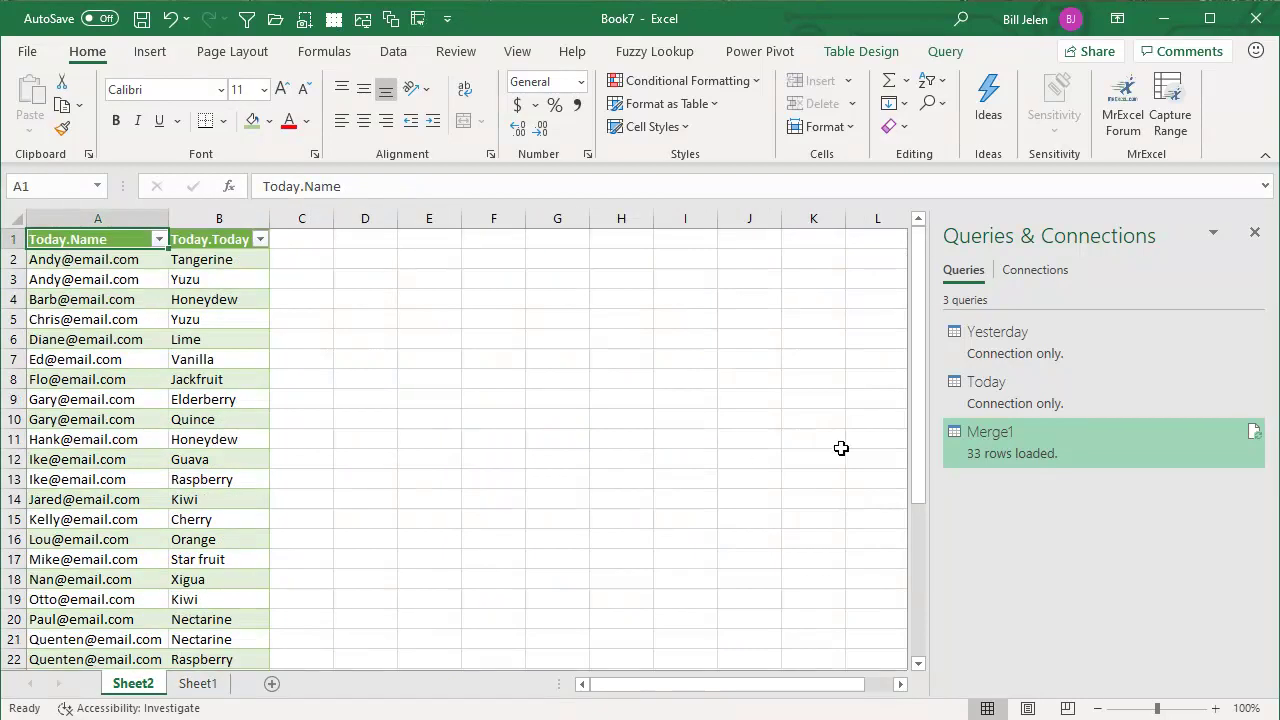
{"action": "left_click", "coordinate": [390, 52]}
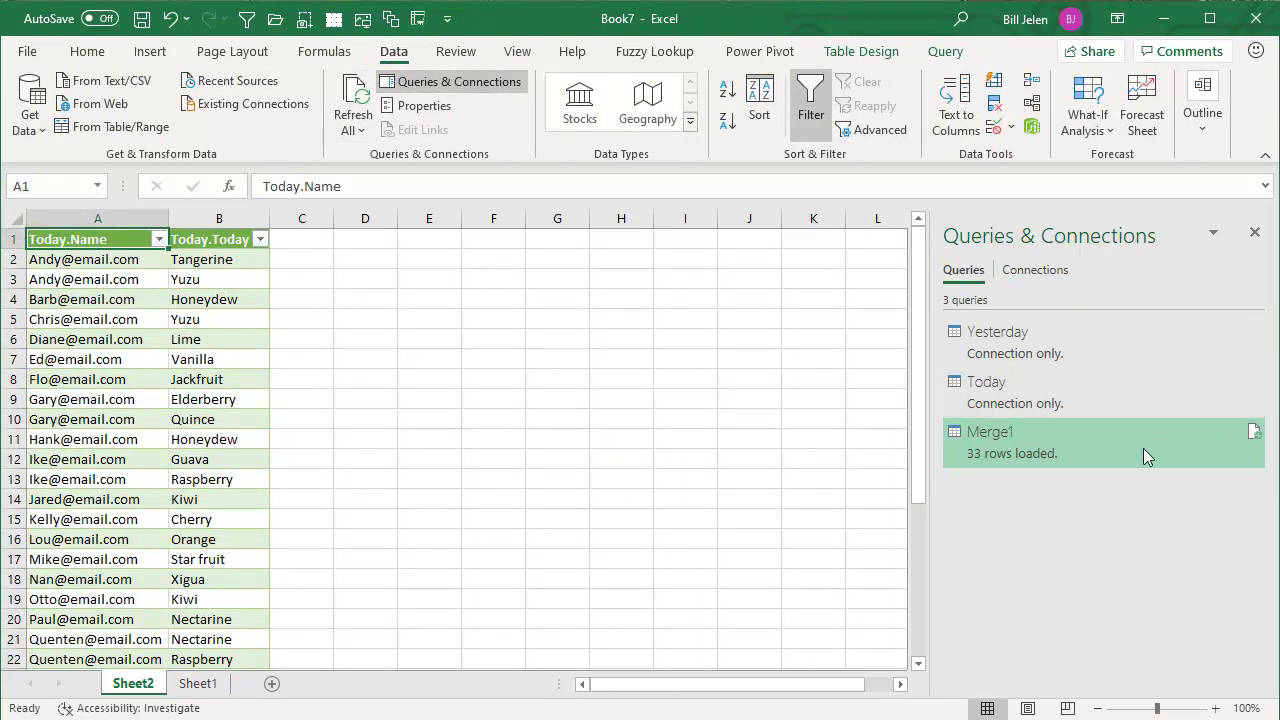
{"action": "left_click", "coordinate": [1253, 435]}
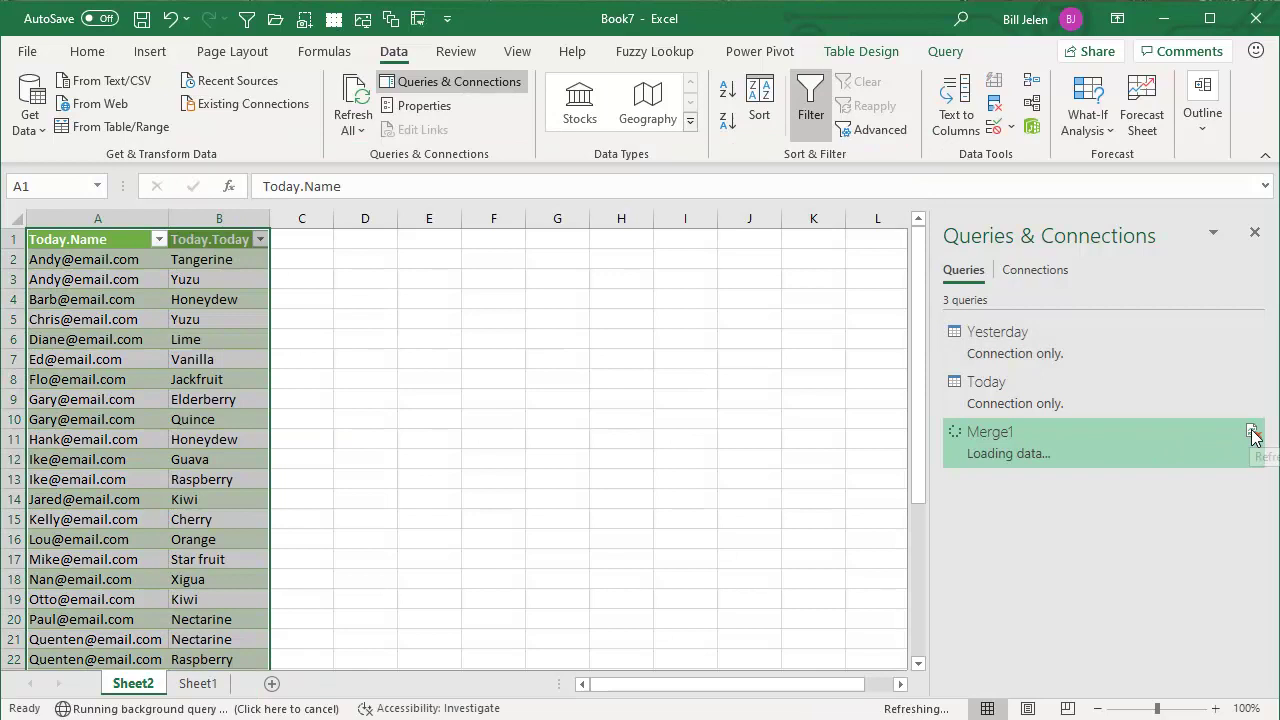